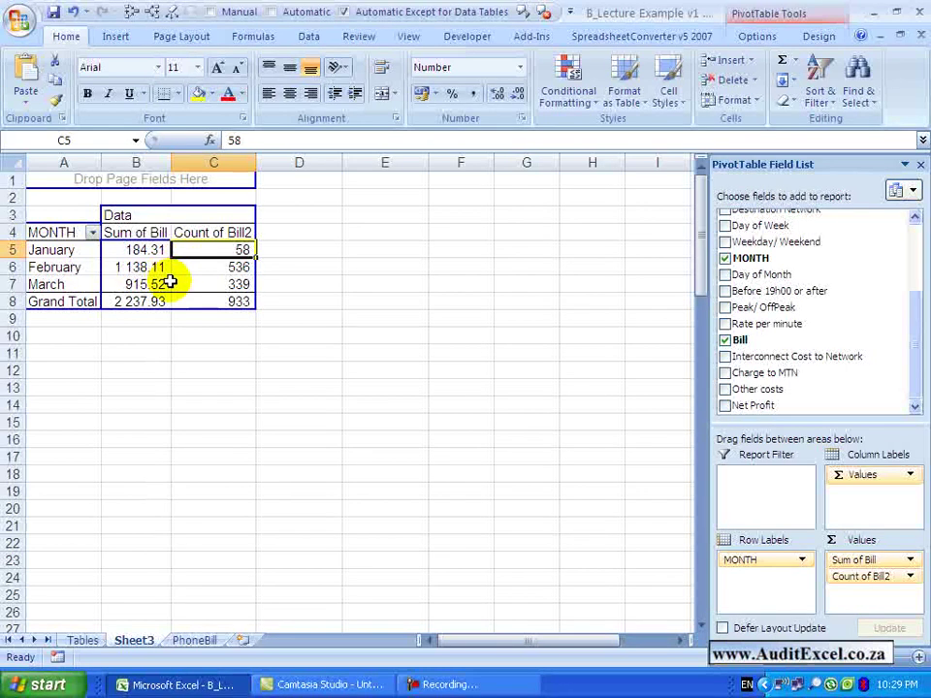
- Add the Day of Month field to the pivot table's row labels, below MONTH
mouse_move(170, 281)
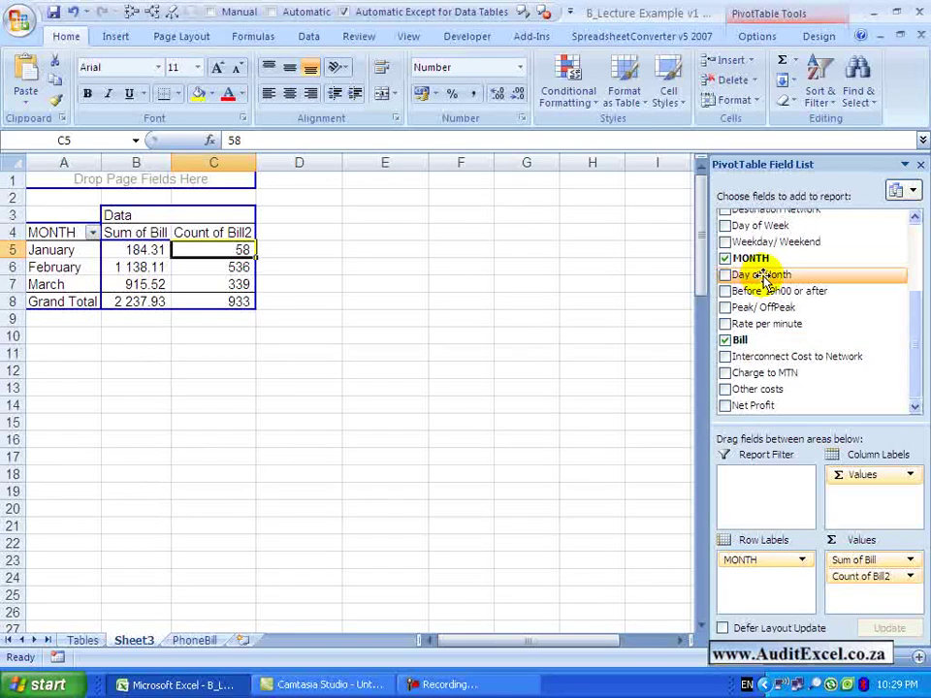
drag(765, 281, 769, 580)
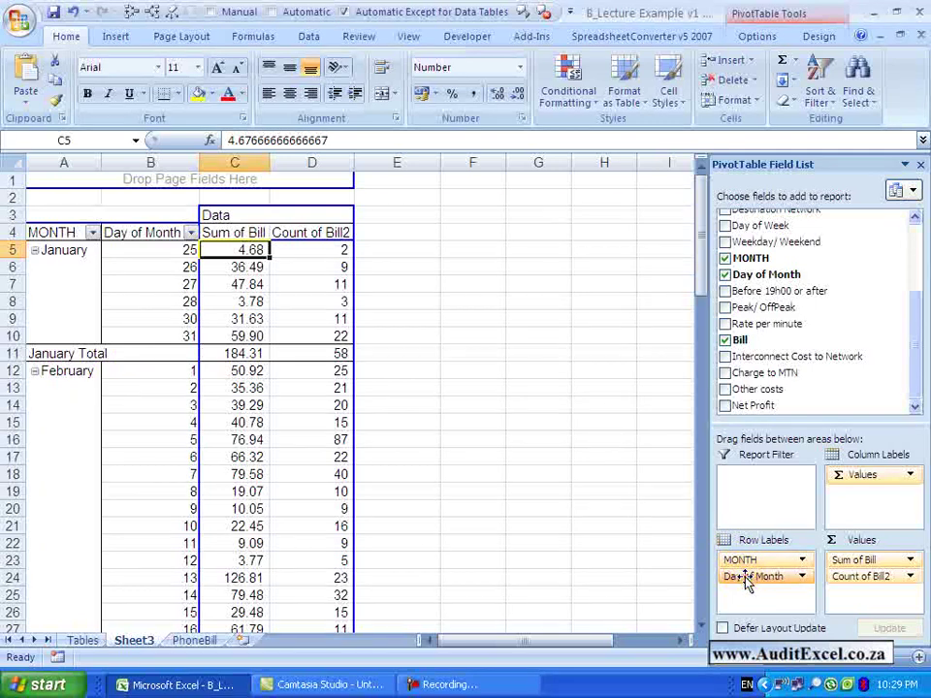
- Try ordering the row labels with Day of Month above MONTH, and move it back below MONTH
mouse_move(746, 578)
mouse_down()
mouse_move(735, 582)
mouse_move(749, 572)
mouse_move(743, 563)
mouse_up()
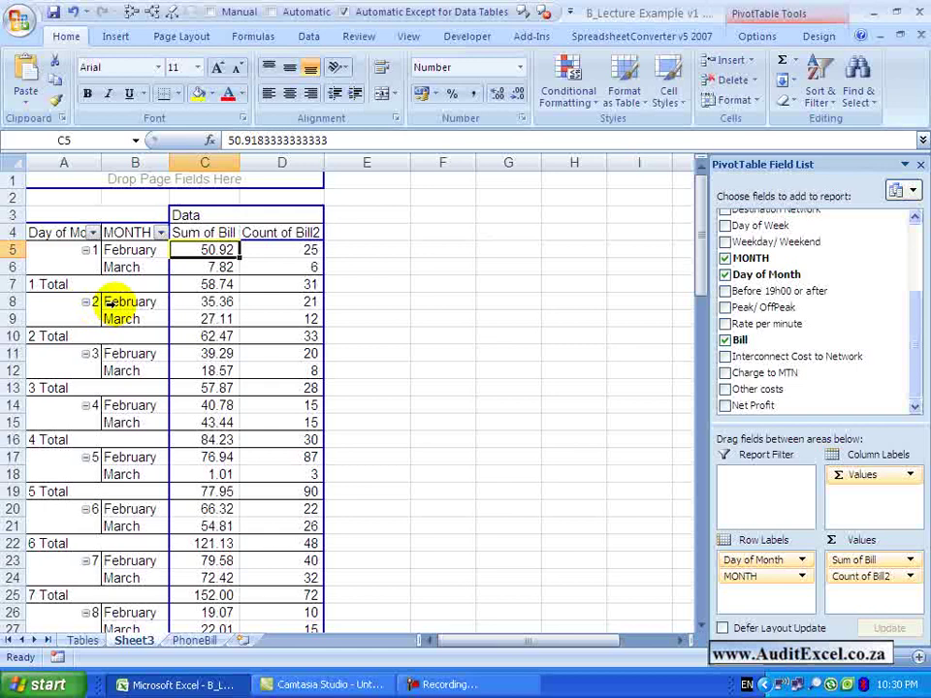
click(737, 561)
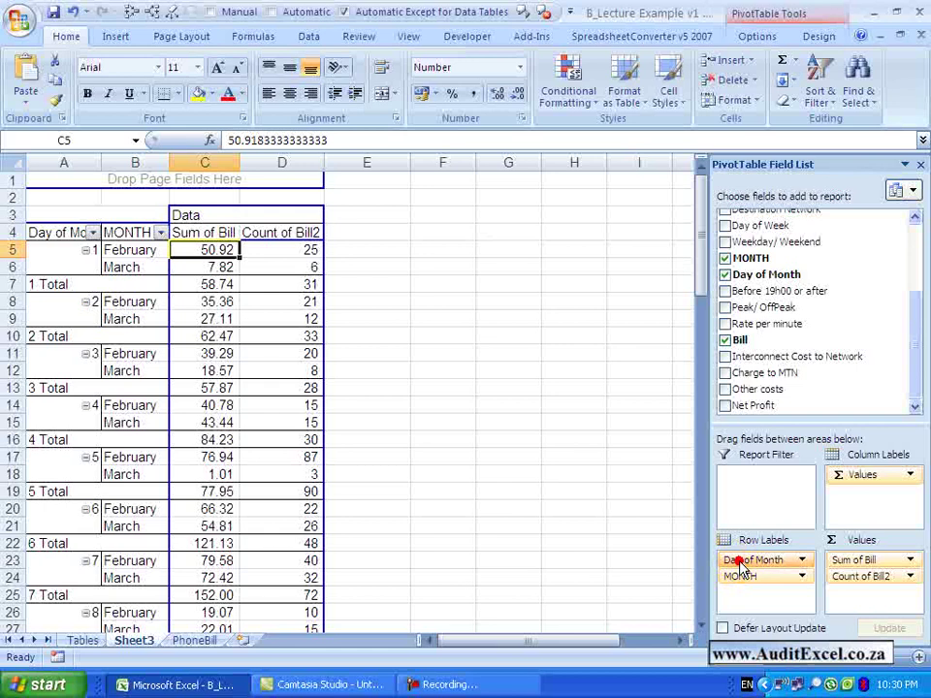
drag(737, 561, 742, 583)
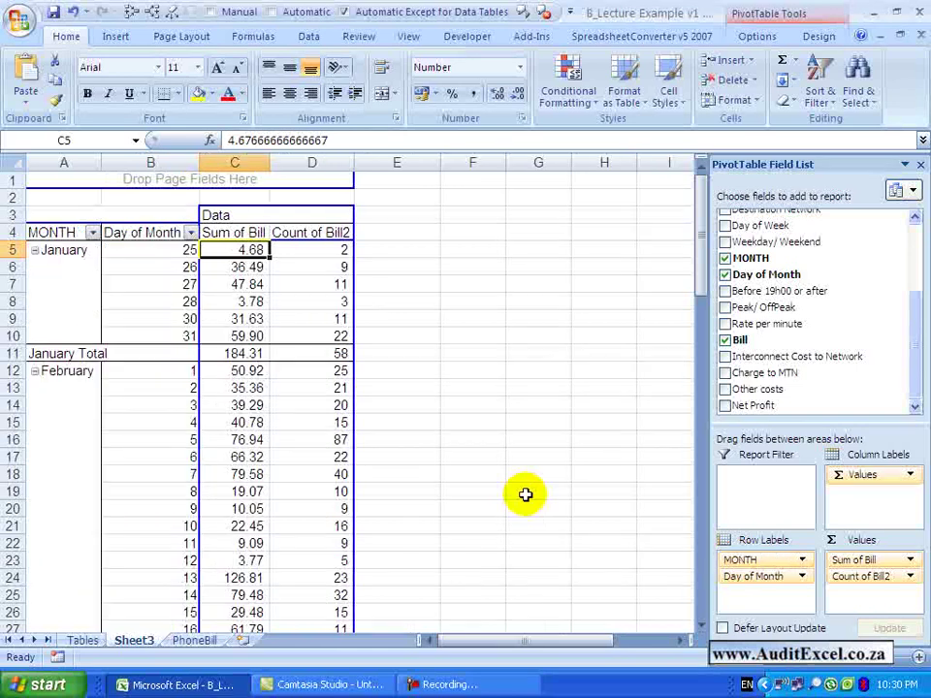
- Filter the MONTH field to show only February by excluding January and March, and check the filtered rows
click(93, 234)
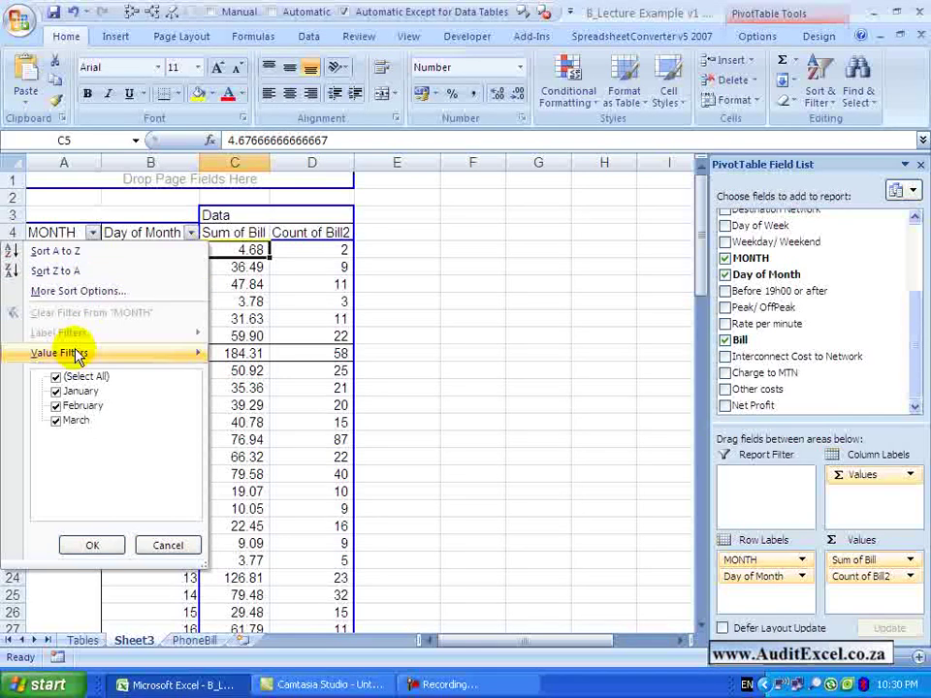
mouse_move(78, 357)
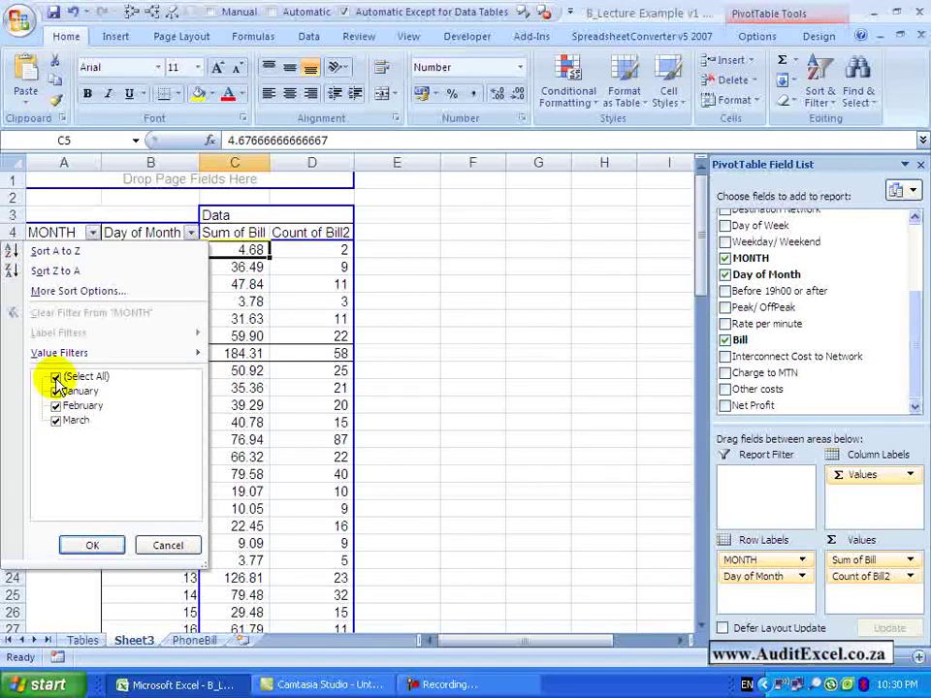
click(55, 391)
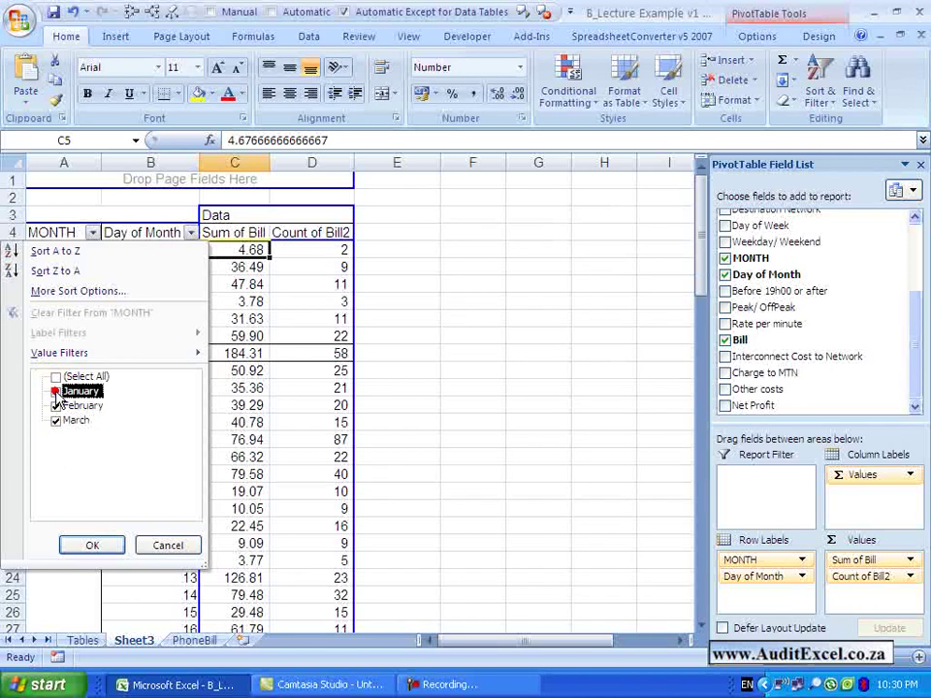
click(55, 420)
click(92, 544)
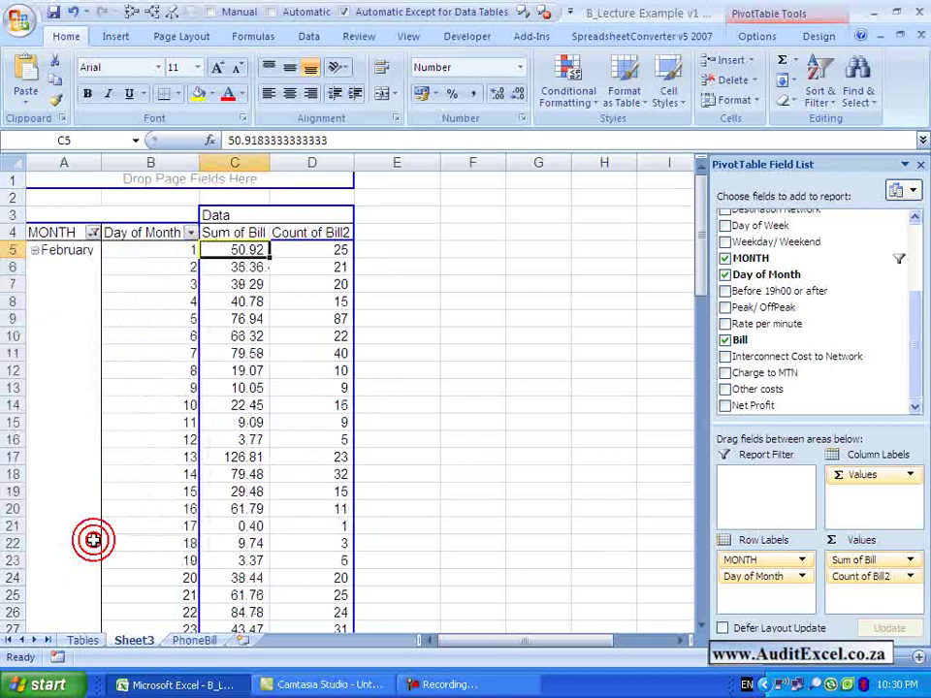
click(698, 574)
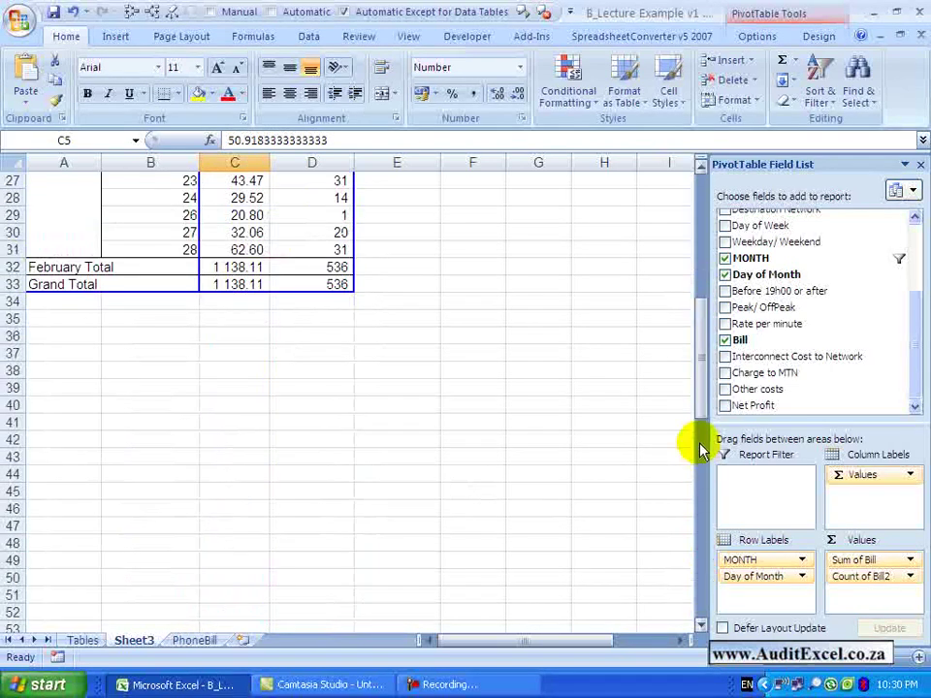
scroll(137, 264, up, 9)
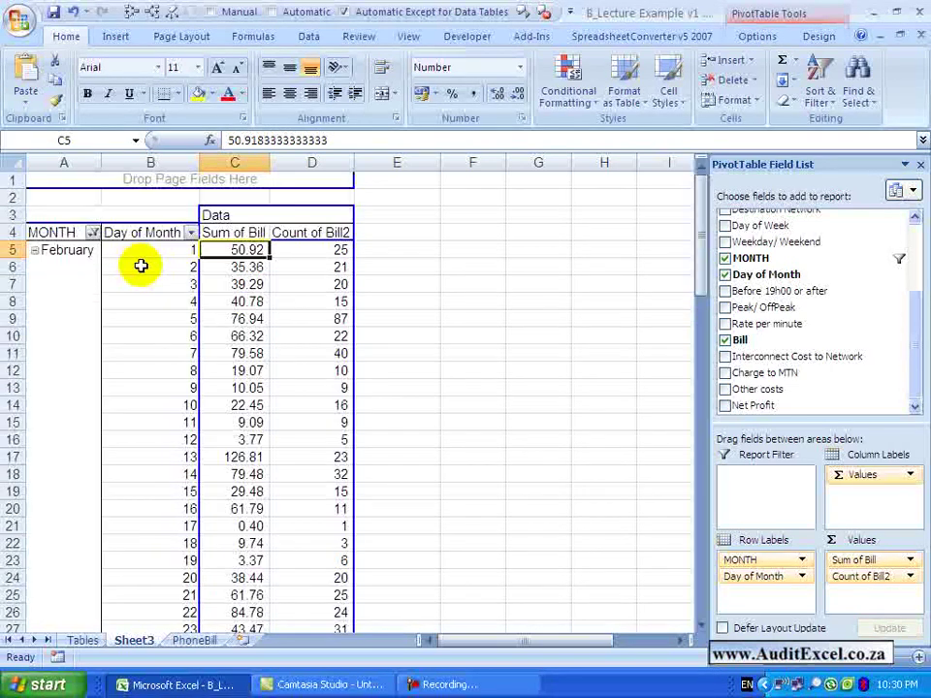
- Reset the MONTH field's filter so that all months are selected
click(93, 233)
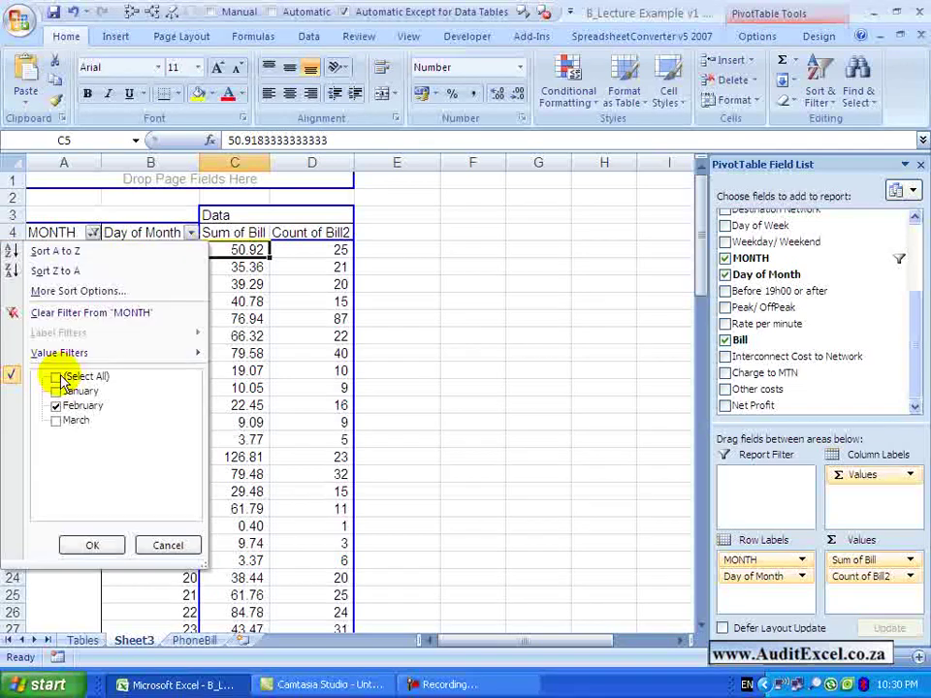
click(56, 376)
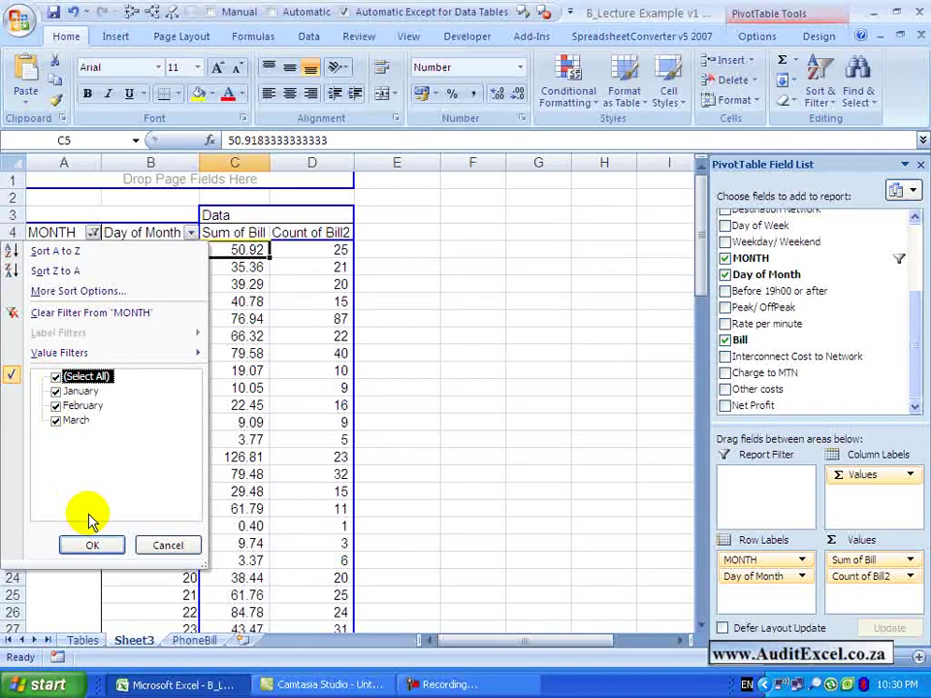
click(93, 544)
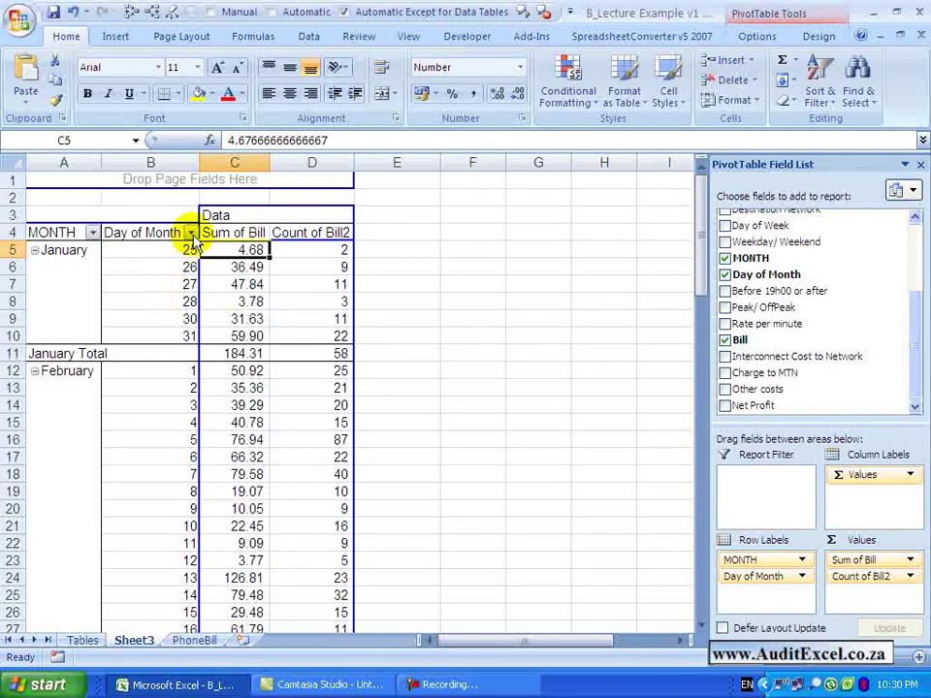
click(191, 233)
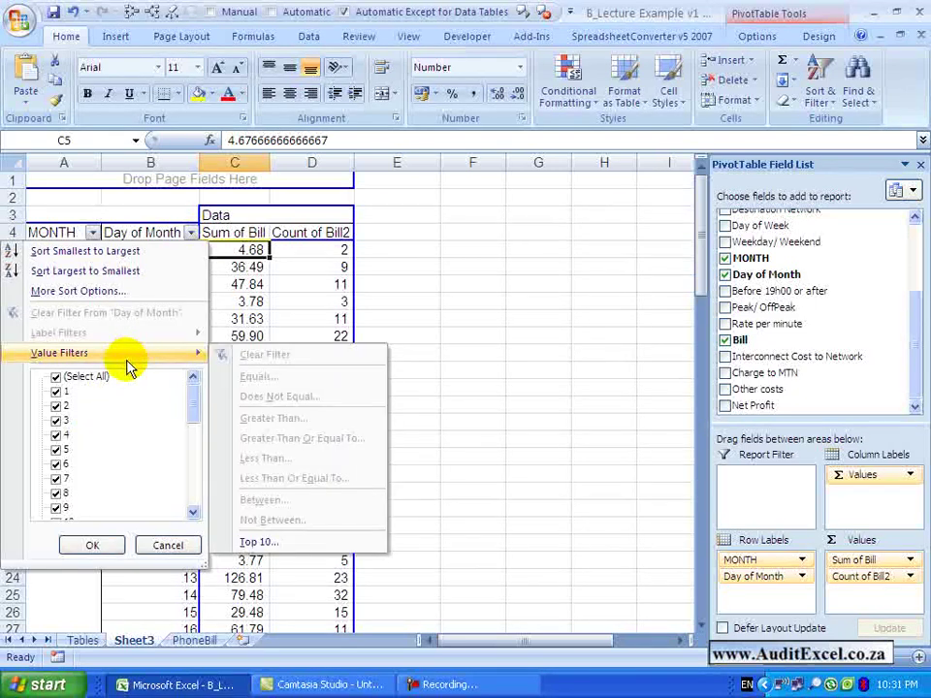
key(Escape)
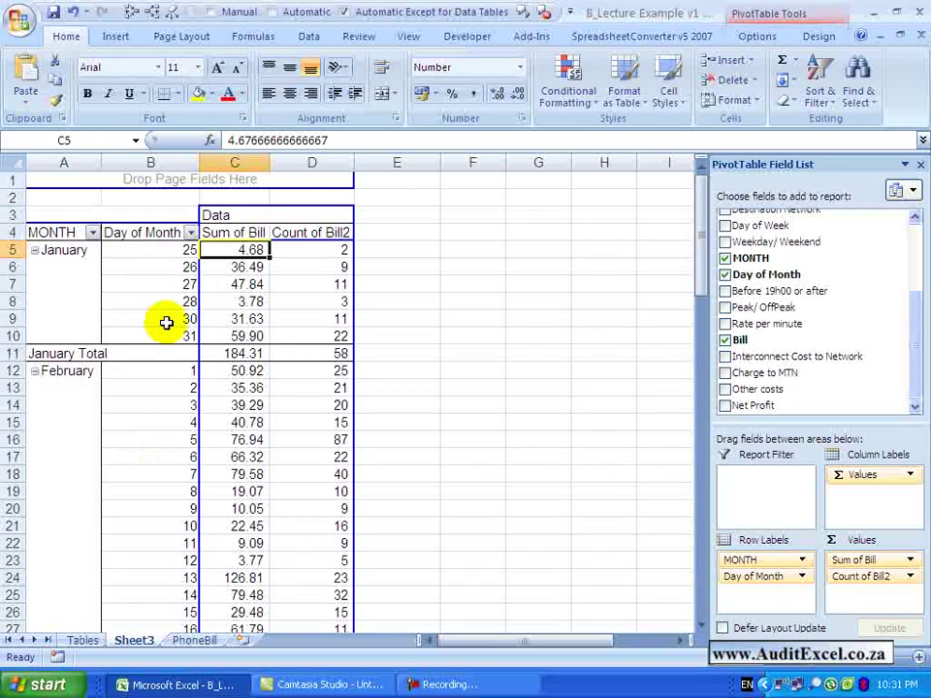
- Set the MONTH field's subtotals to None in its field settings
click(68, 250)
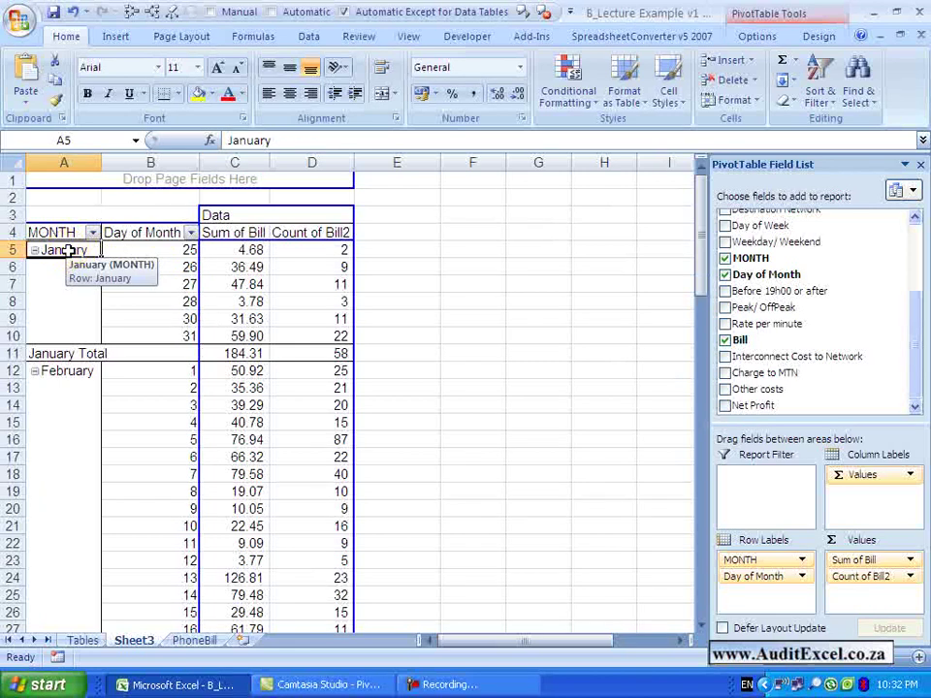
right_click(68, 250)
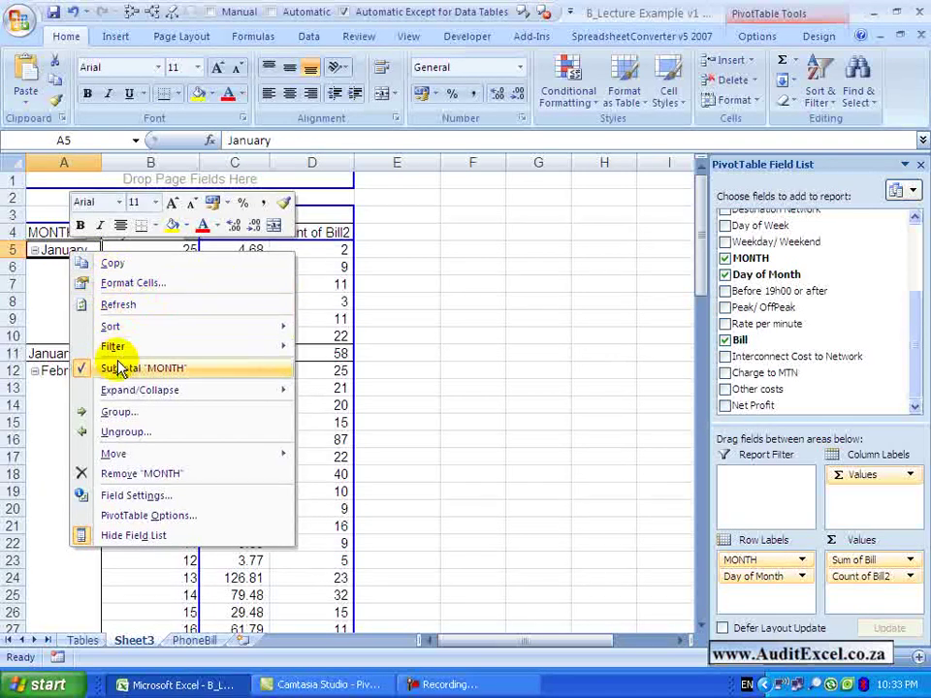
click(136, 496)
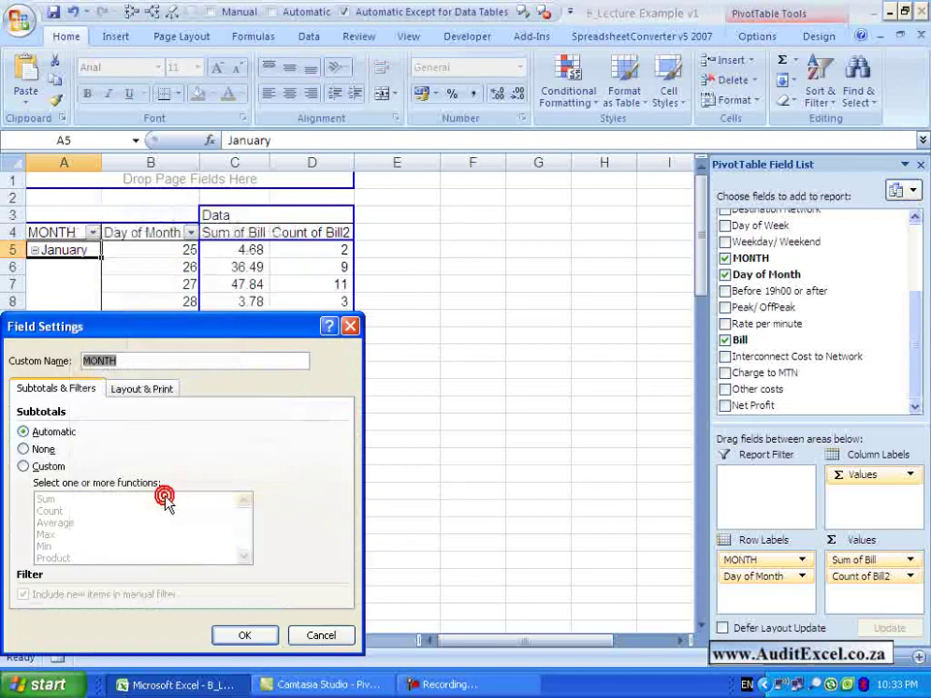
drag(183, 327, 216, 297)
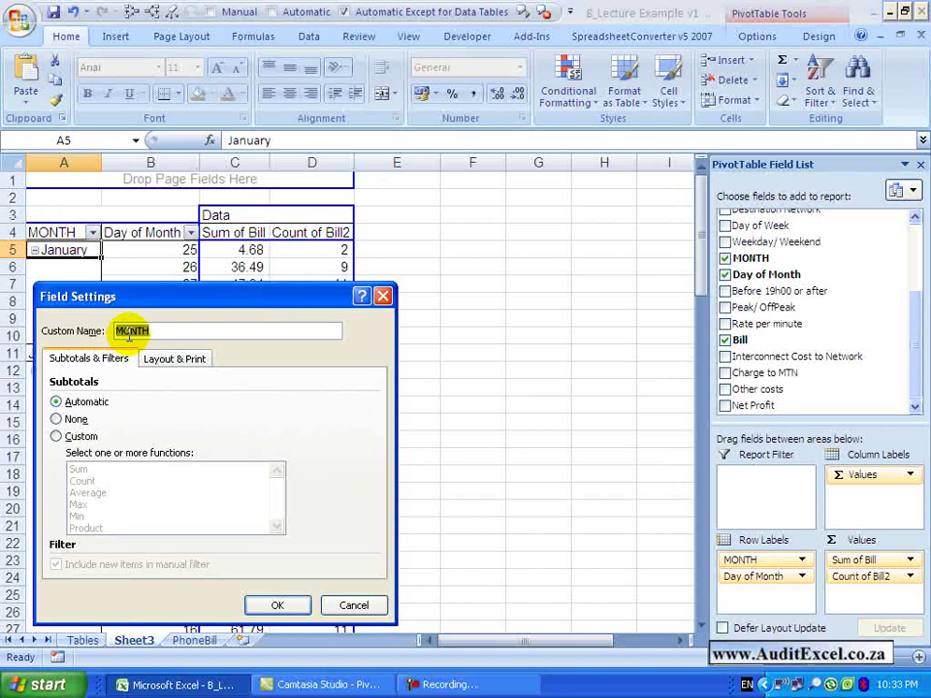
drag(187, 302, 445, 258)
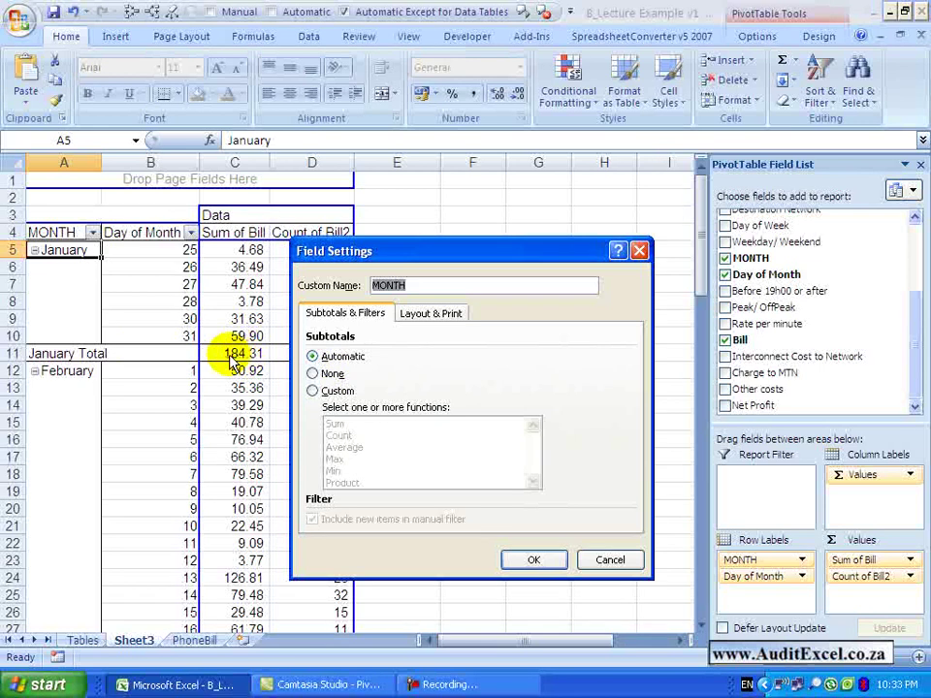
click(316, 375)
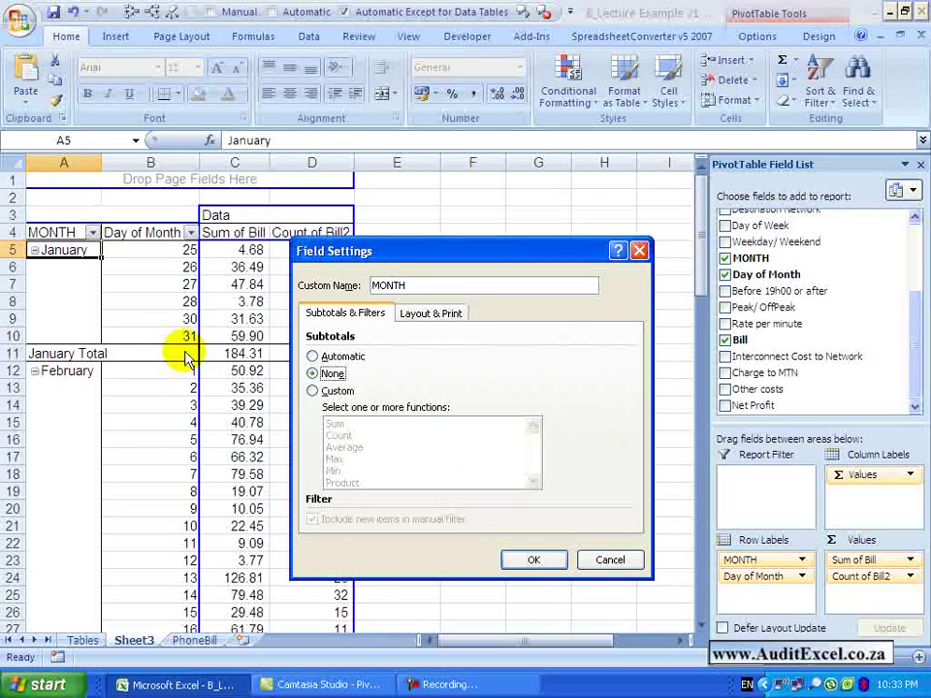
click(517, 565)
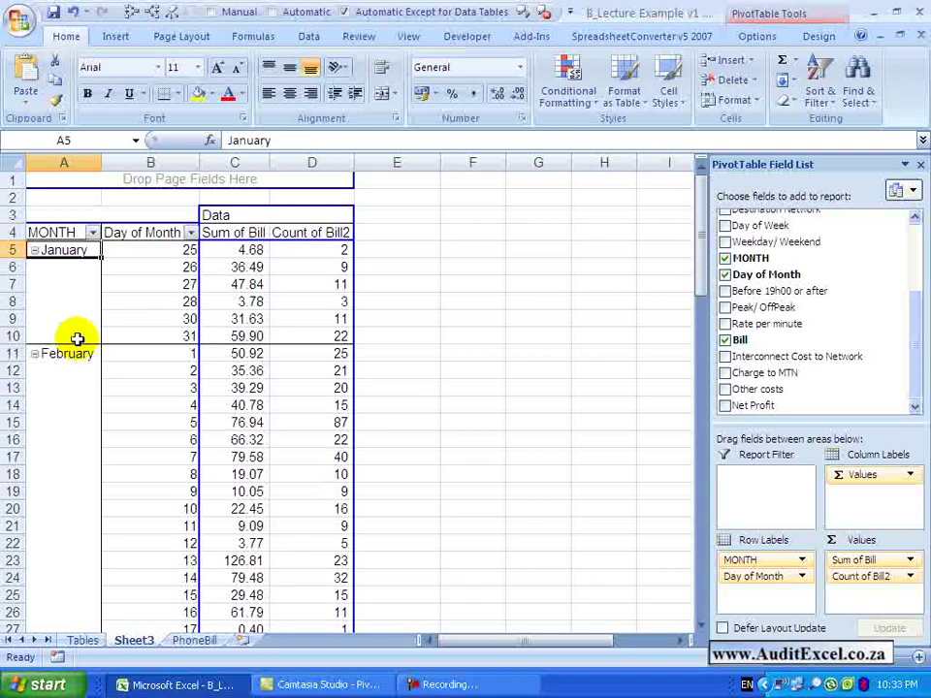
- Set the MONTH field's subtotals to Custom using the Count function
right_click(66, 261)
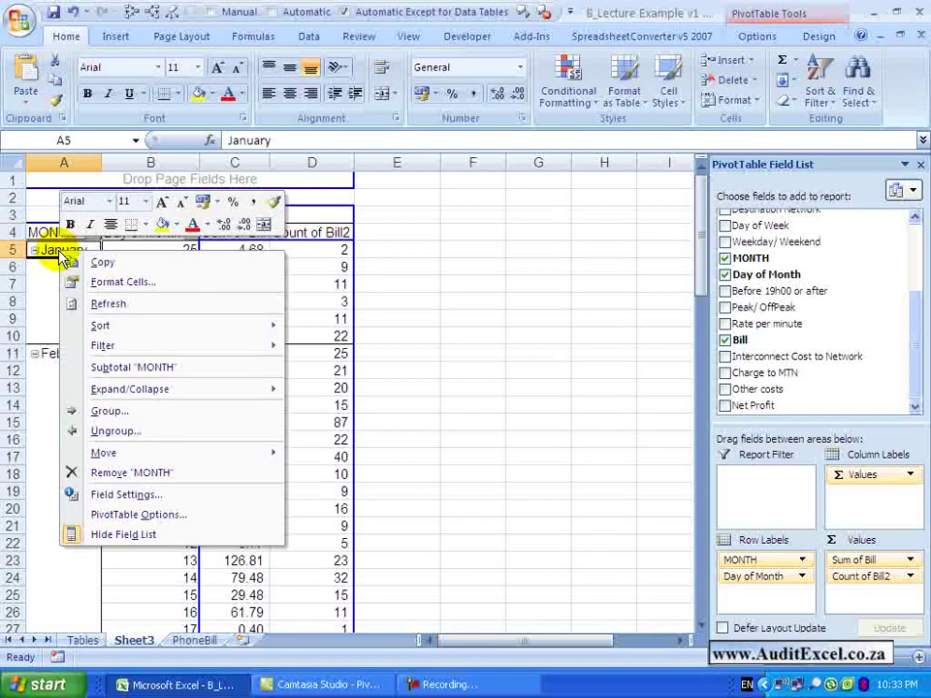
click(134, 496)
drag(162, 326, 419, 234)
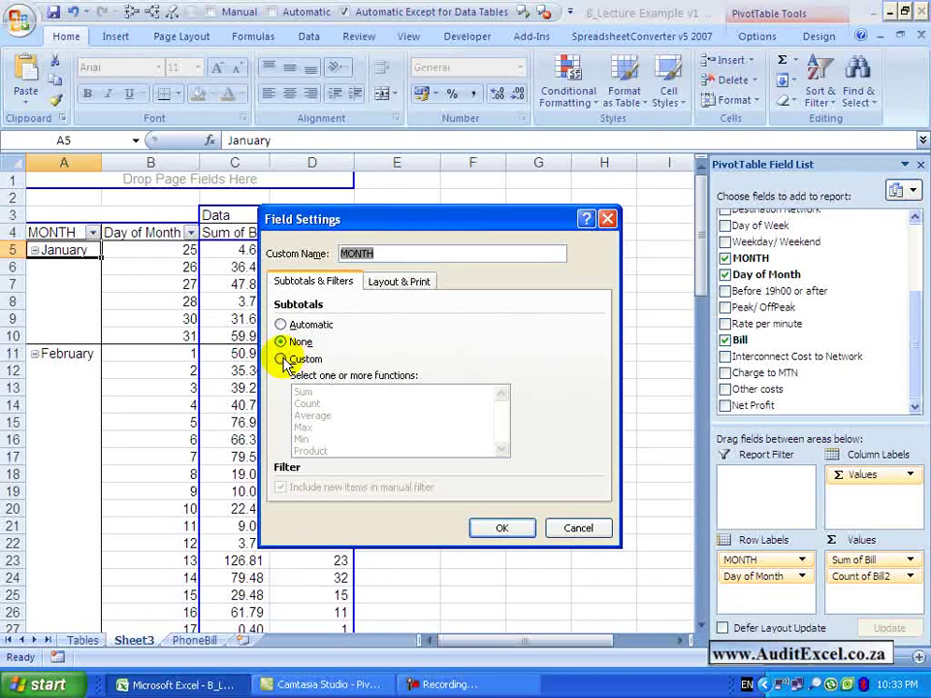
click(283, 360)
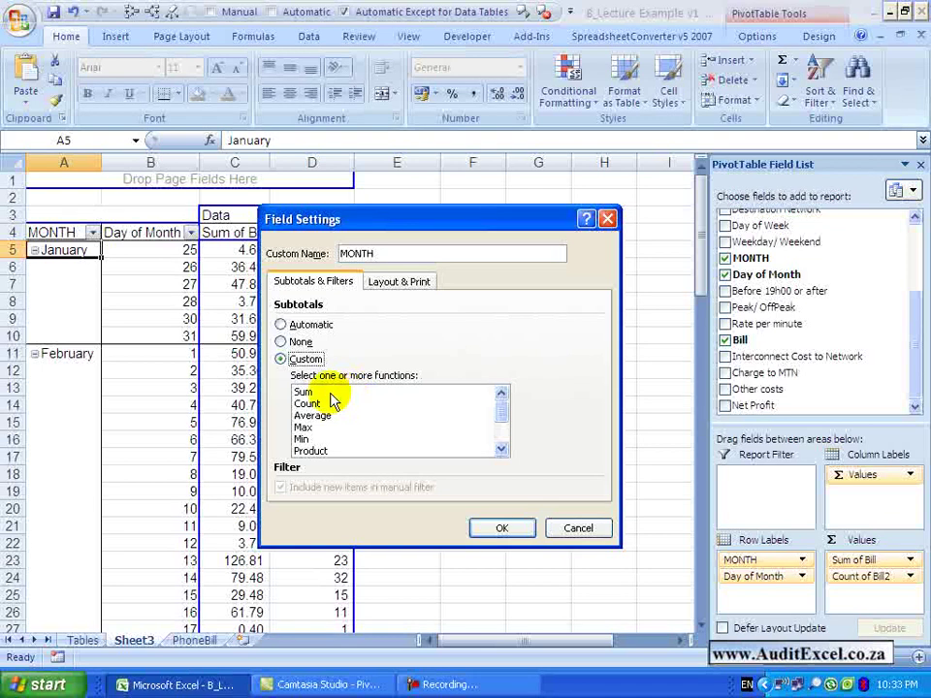
click(311, 403)
click(487, 527)
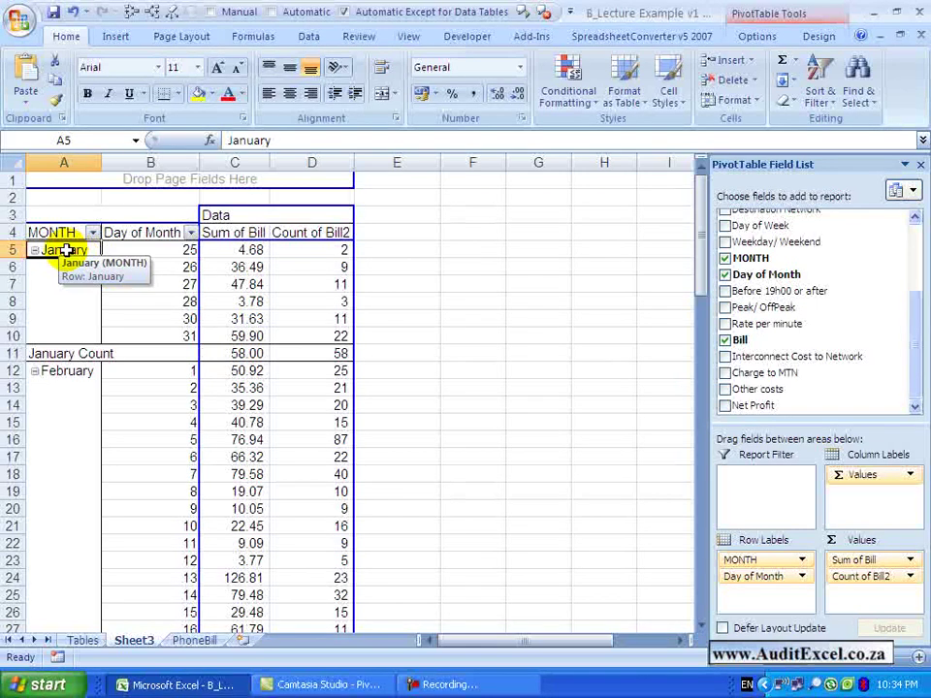
right_click(139, 250)
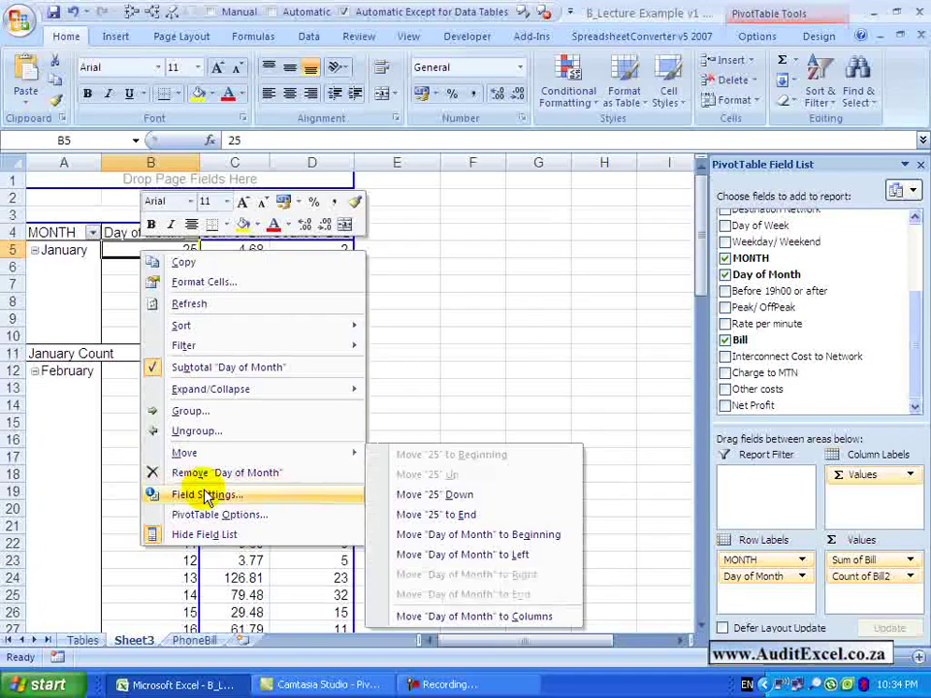
click(184, 494)
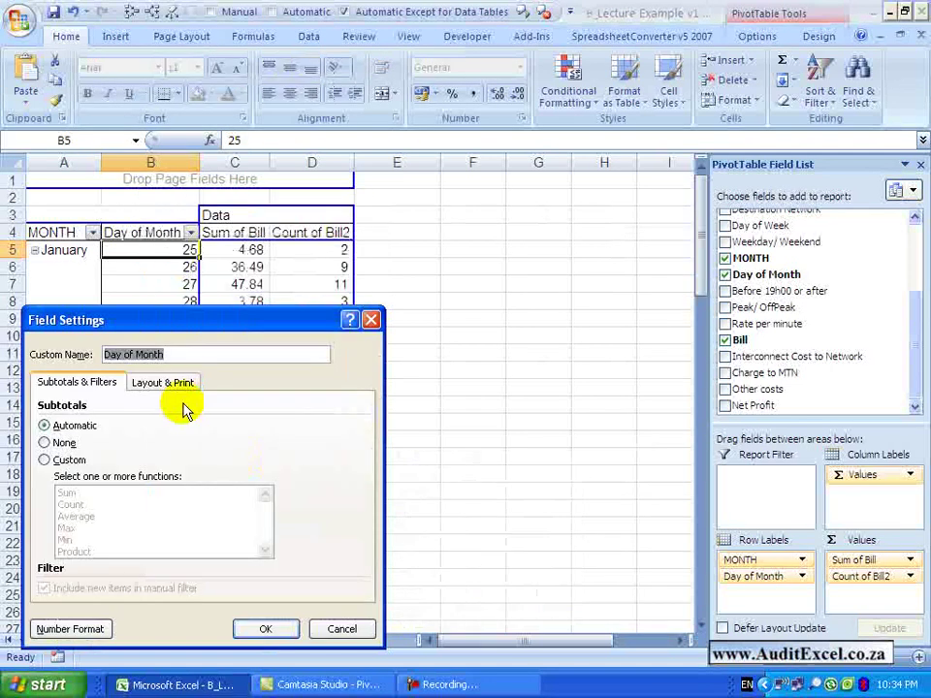
click(326, 628)
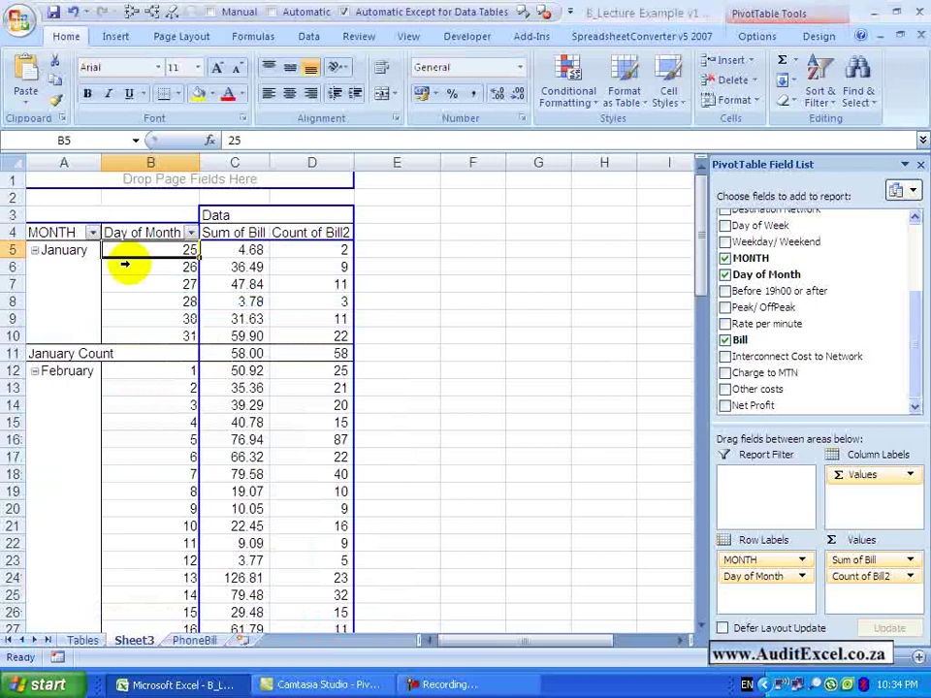
- Add Sum, Average, Max and Min to Count as the MONTH field's custom subtotal functions
right_click(75, 261)
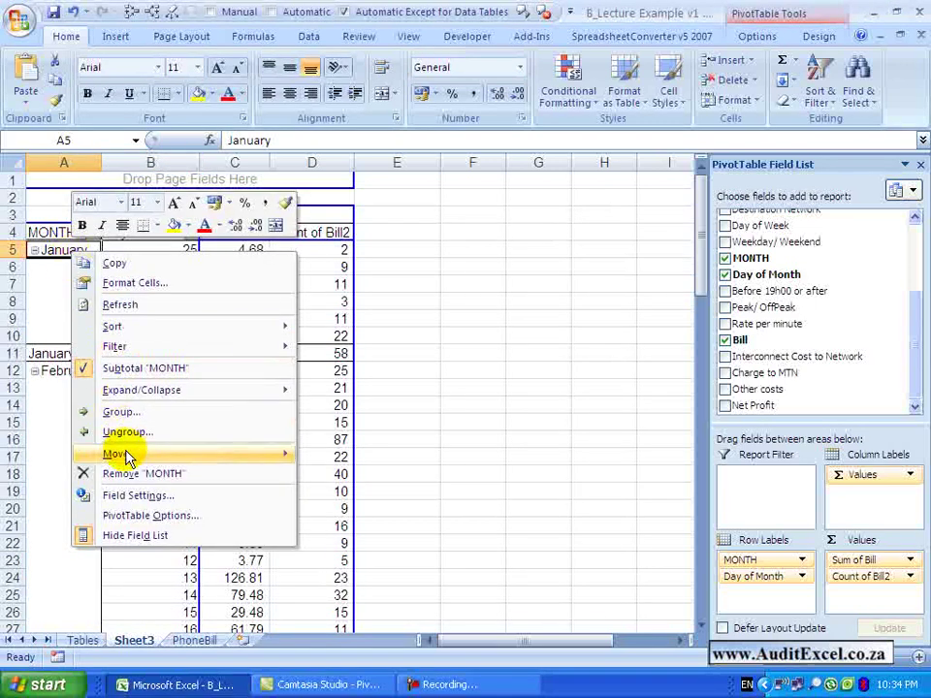
mouse_move(127, 456)
click(138, 494)
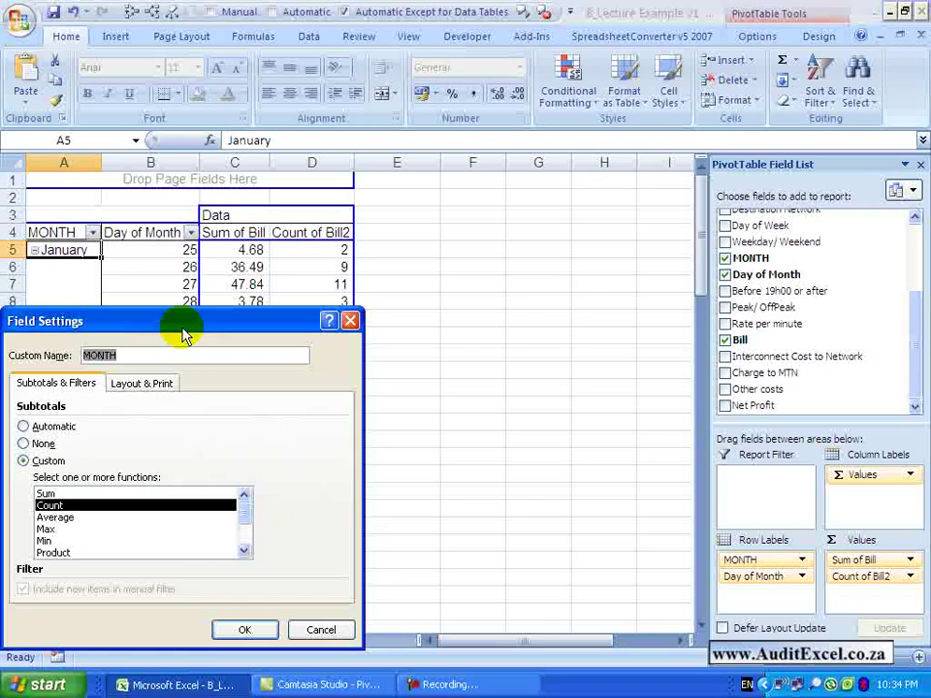
drag(184, 328, 484, 248)
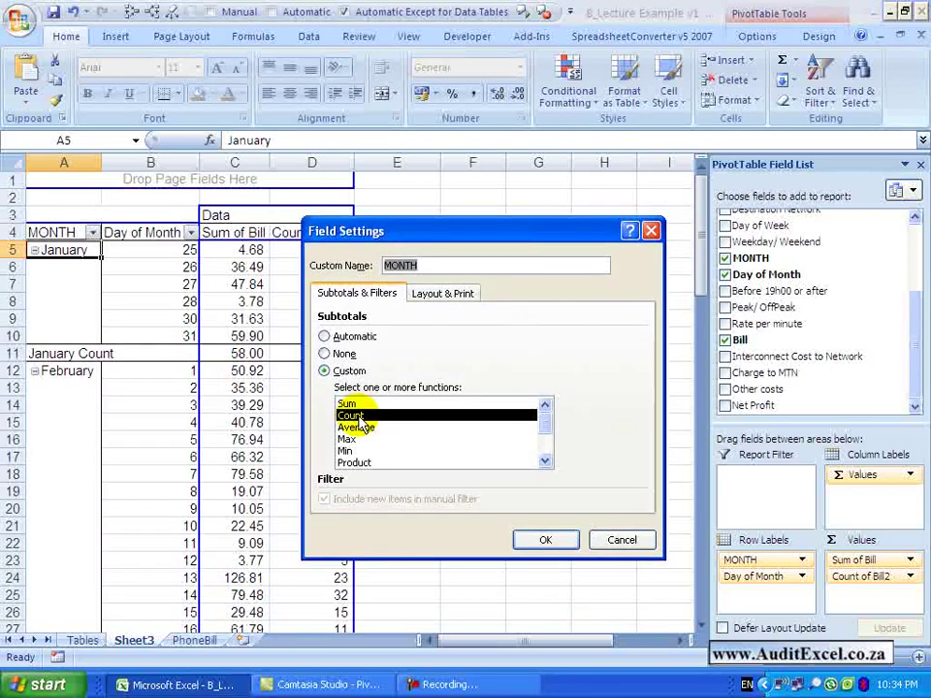
click(348, 403)
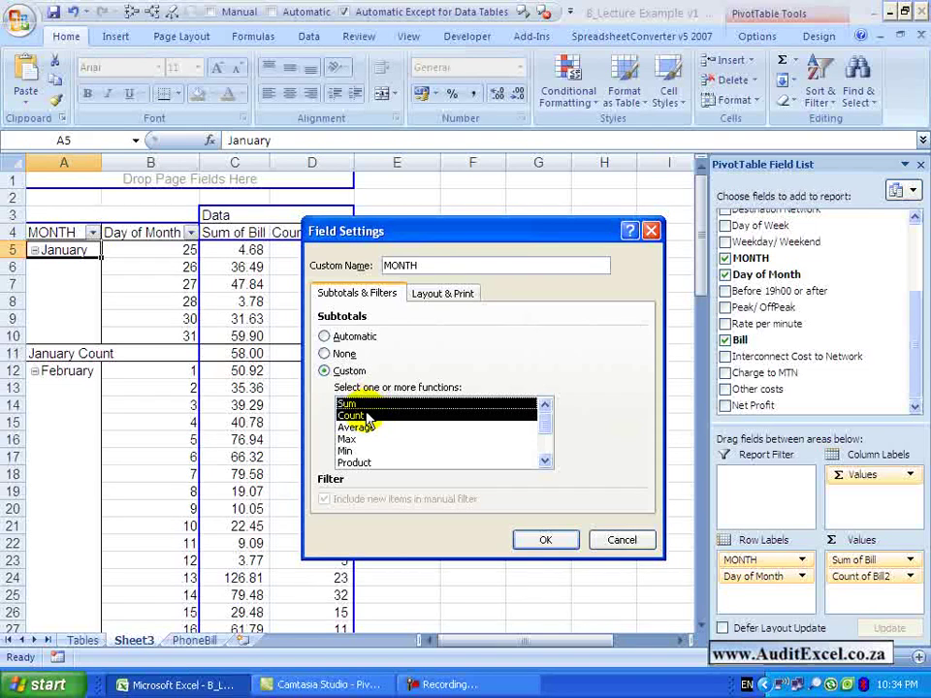
click(373, 428)
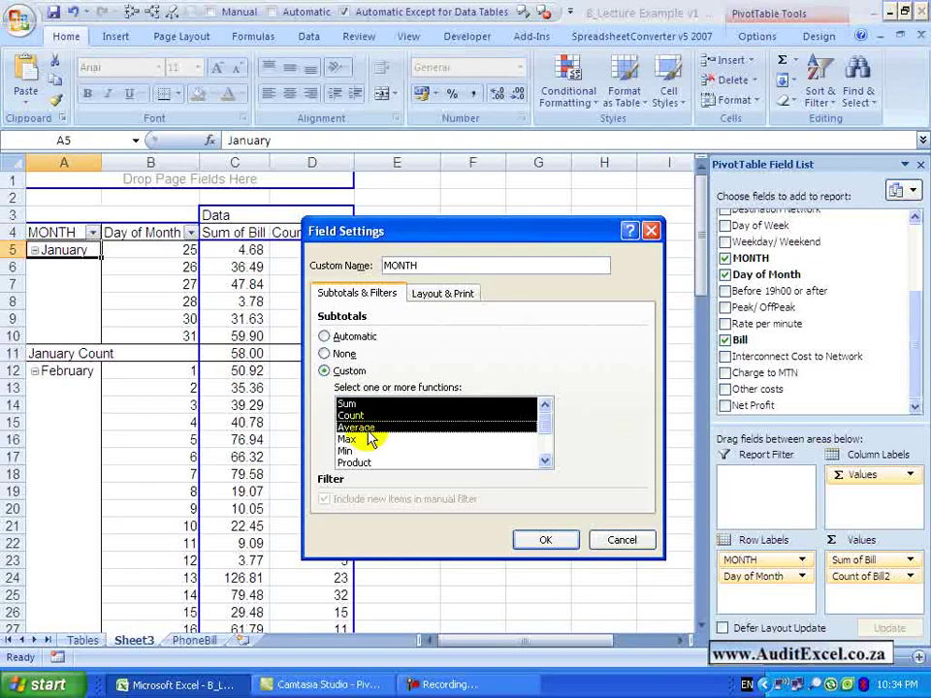
click(347, 439)
click(346, 451)
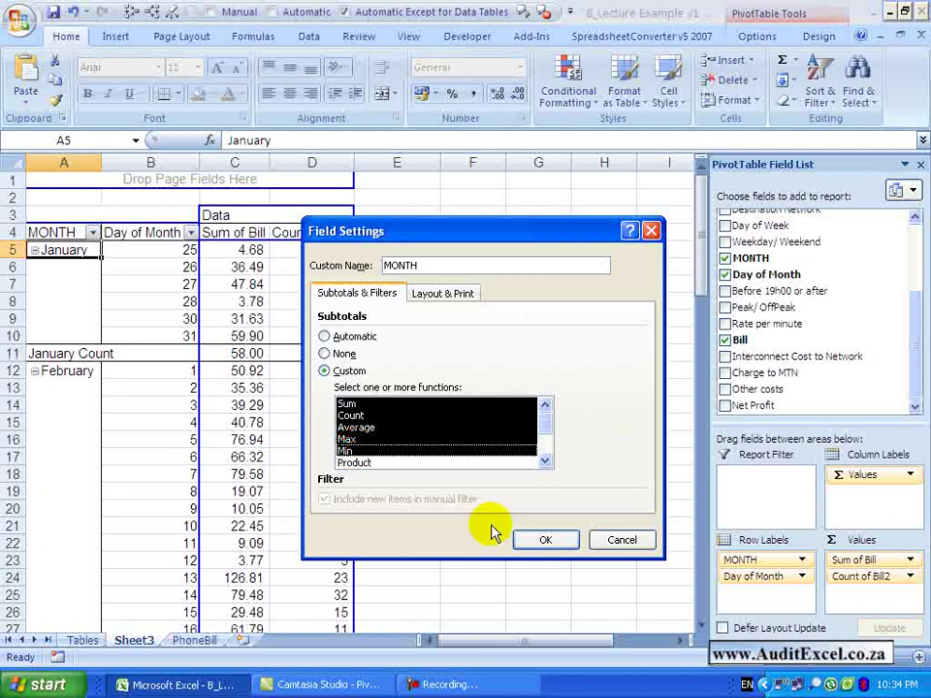
click(541, 542)
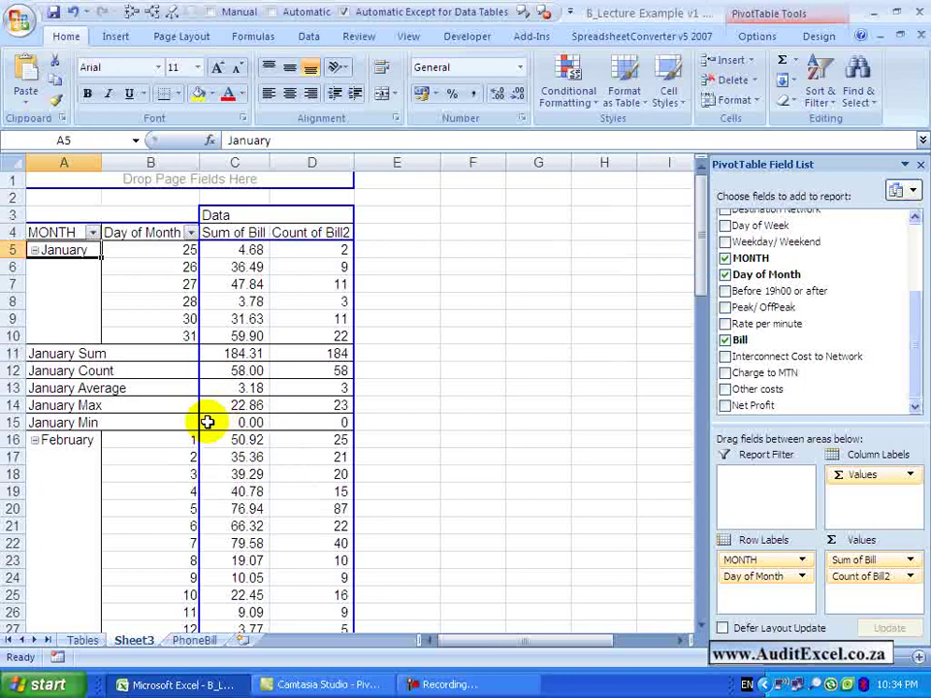
- Set the MONTH field's subtotals to Automatic in its field settings
right_click(68, 249)
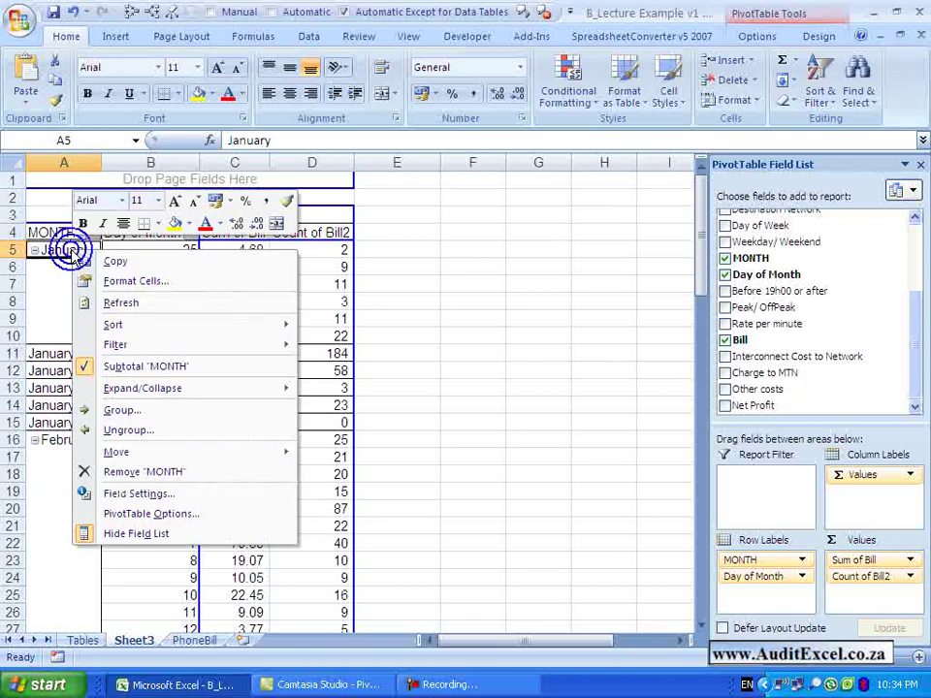
click(139, 492)
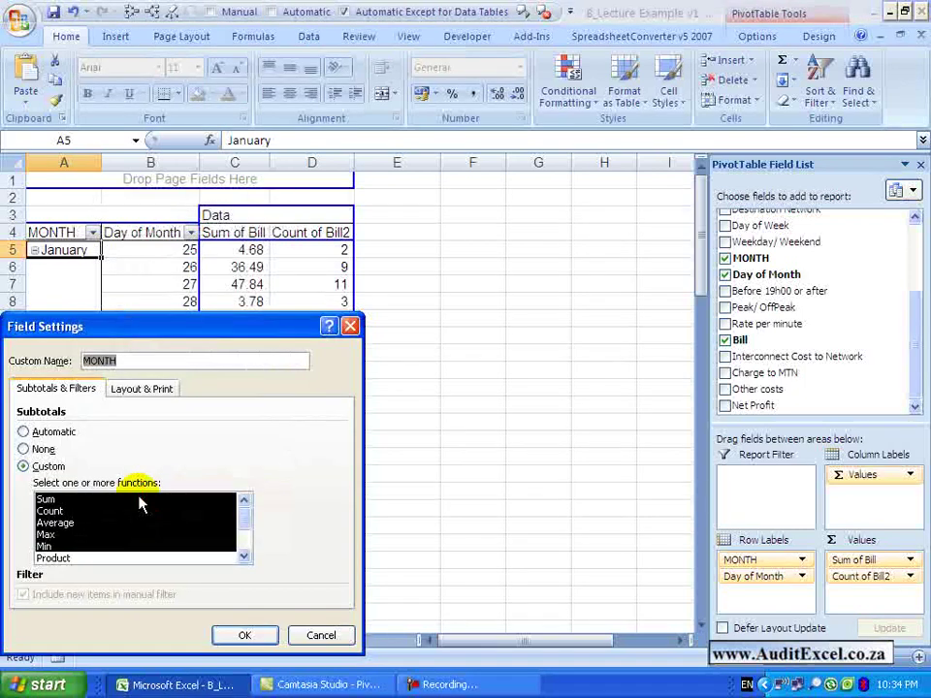
click(26, 431)
click(238, 635)
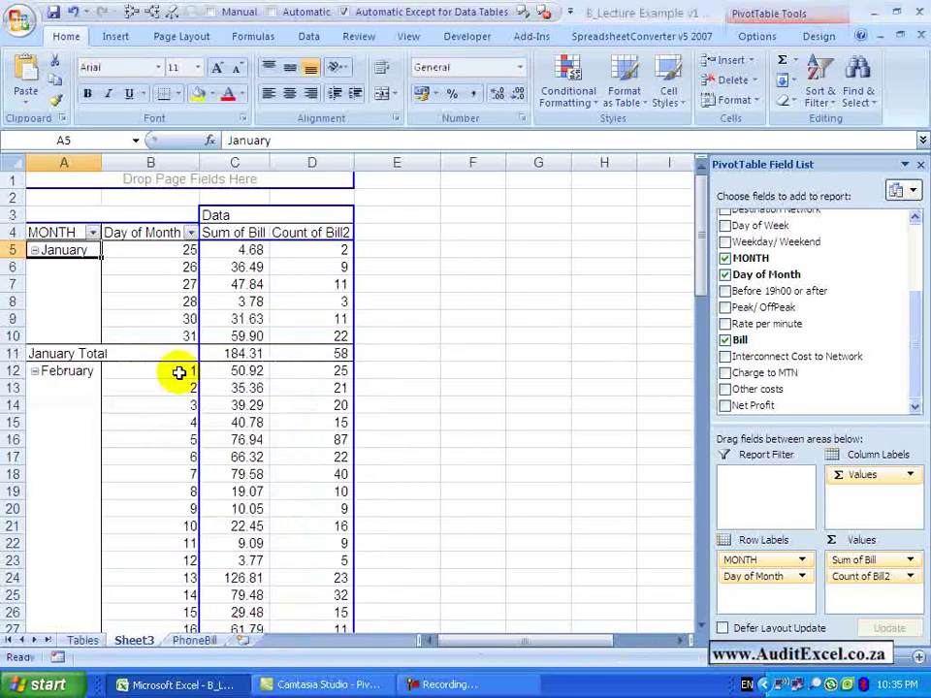
- Change the MONTH field's layout to show item labels in outline form
right_click(71, 250)
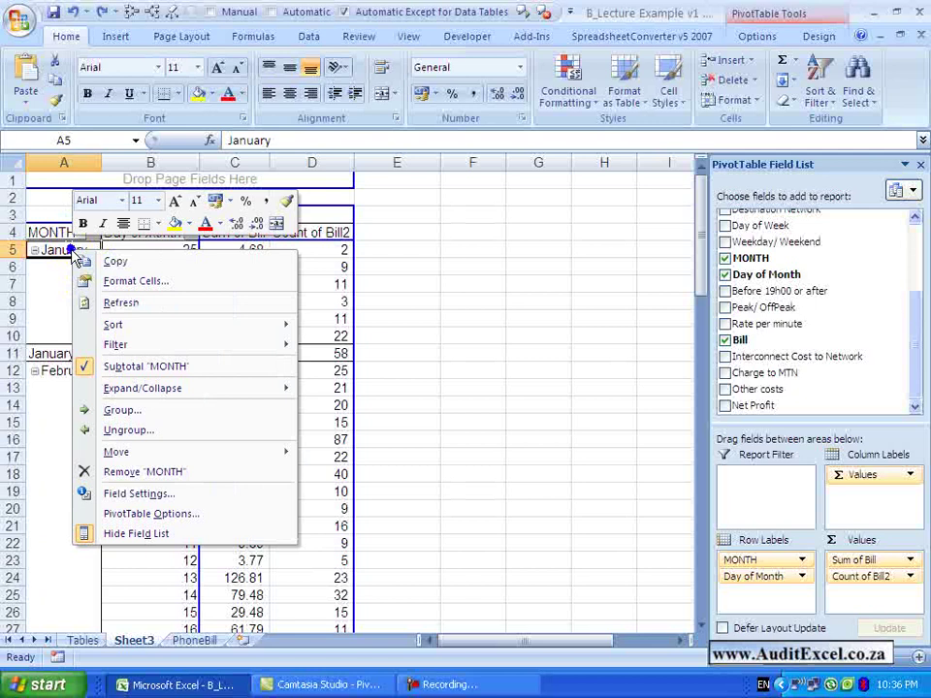
click(138, 494)
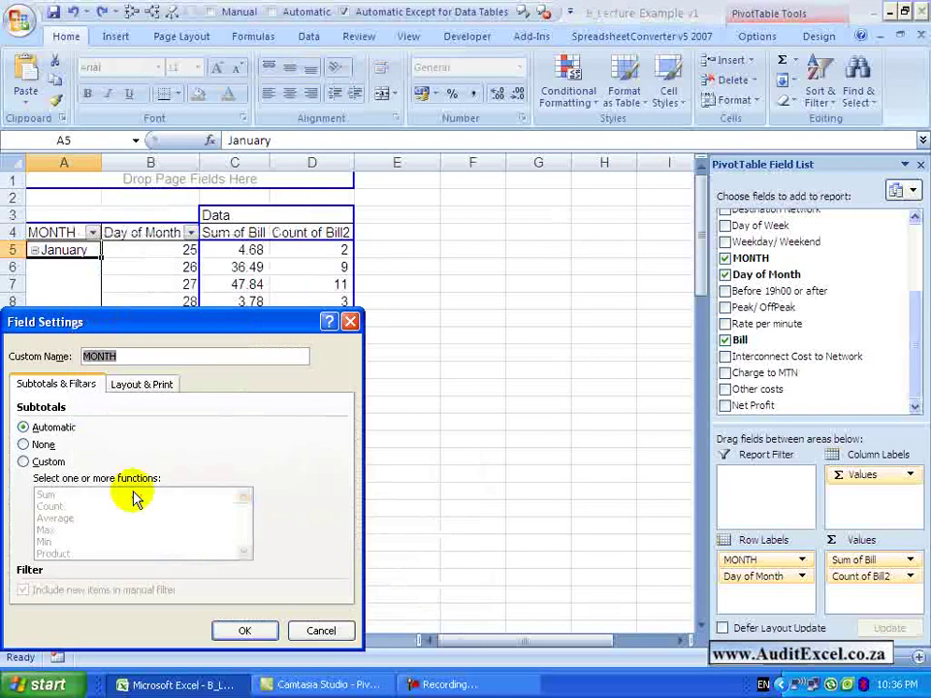
click(134, 385)
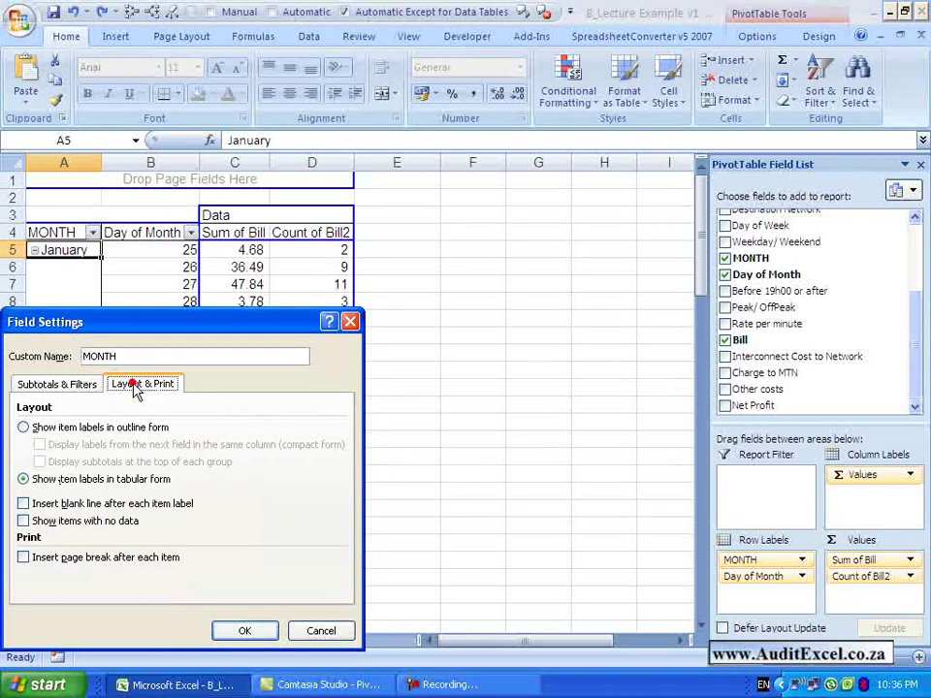
drag(156, 327, 465, 229)
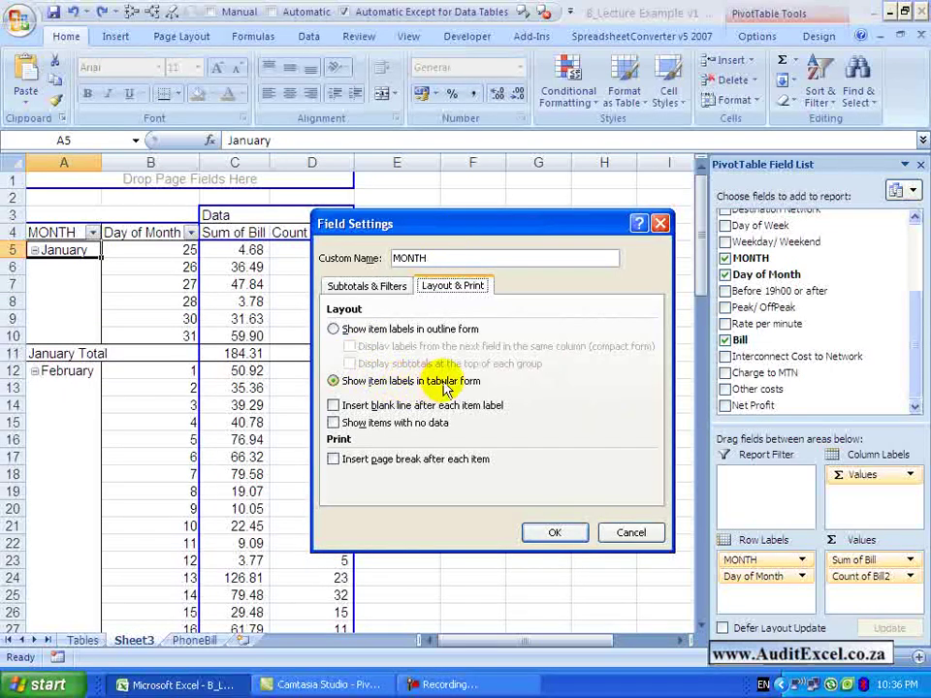
click(346, 331)
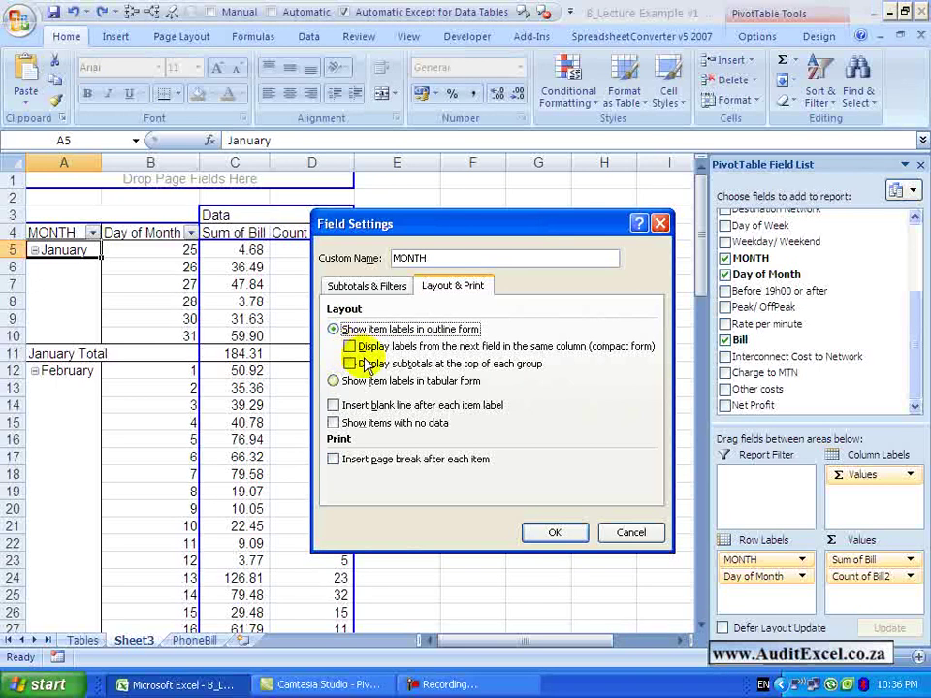
key(Return)
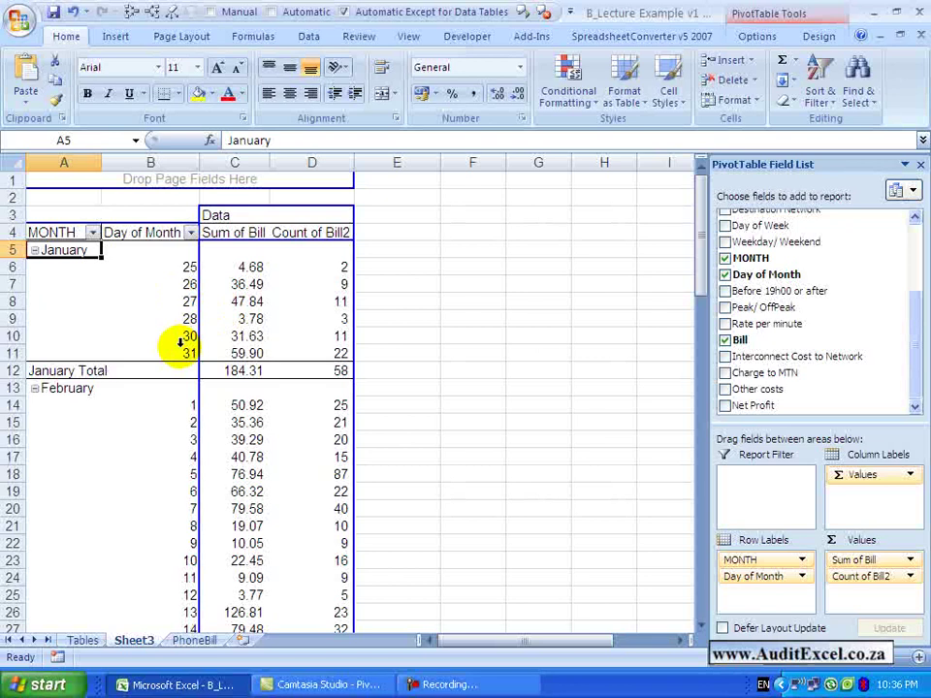
- Display labels from the next field in the same column (compact form) for the MONTH field
right_click(77, 248)
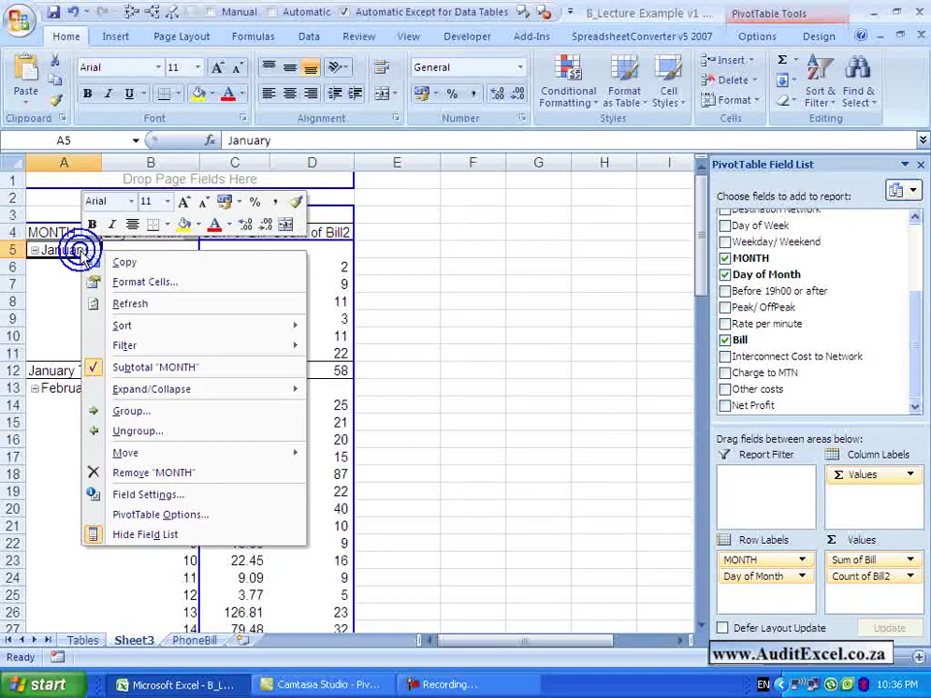
click(150, 495)
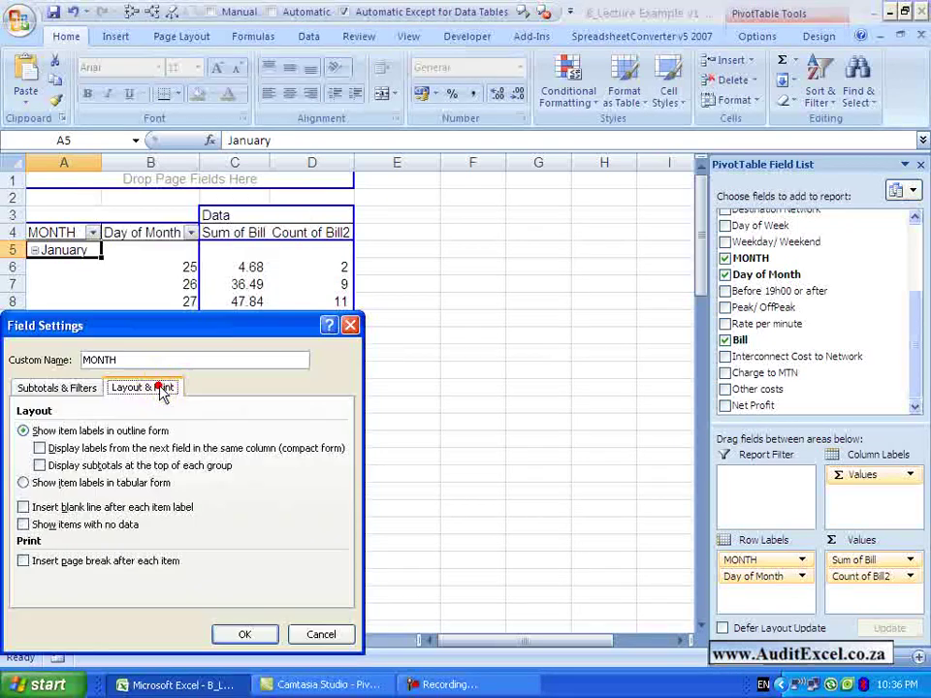
click(57, 449)
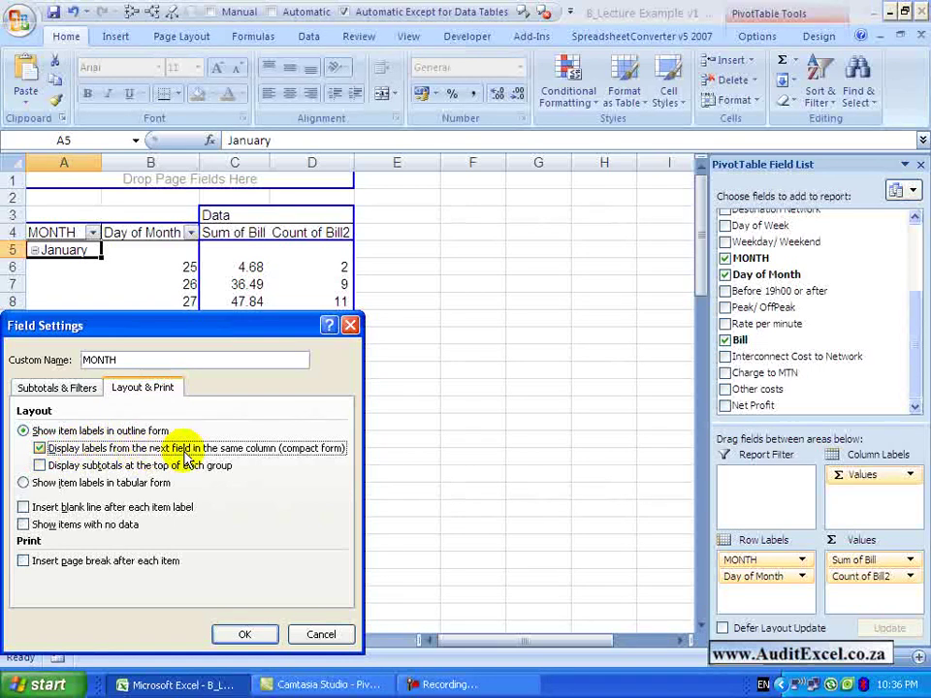
click(246, 636)
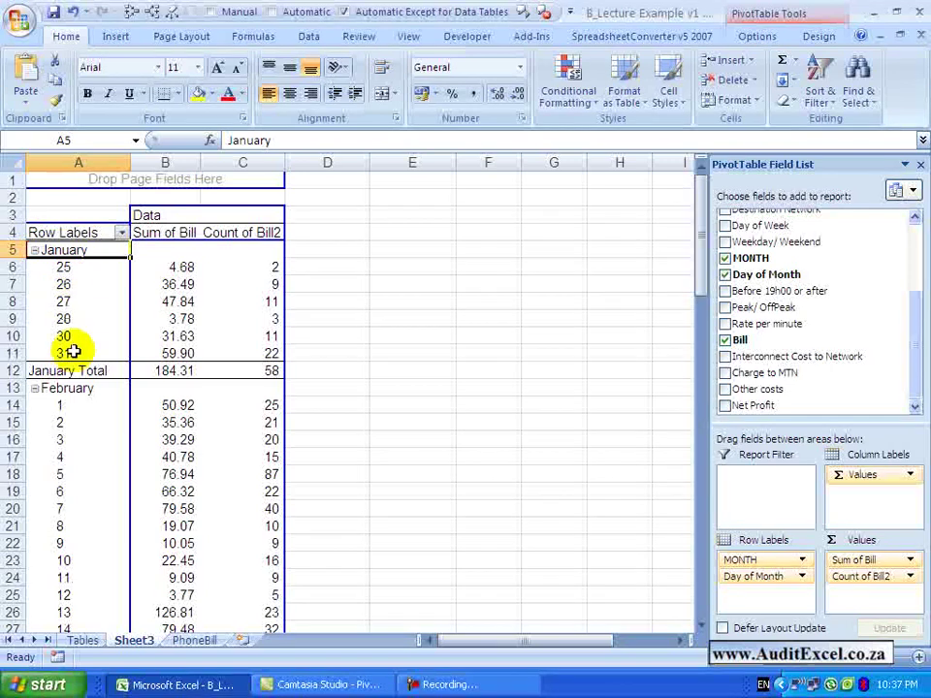
- Display the MONTH field's subtotals at the top of each group
right_click(60, 250)
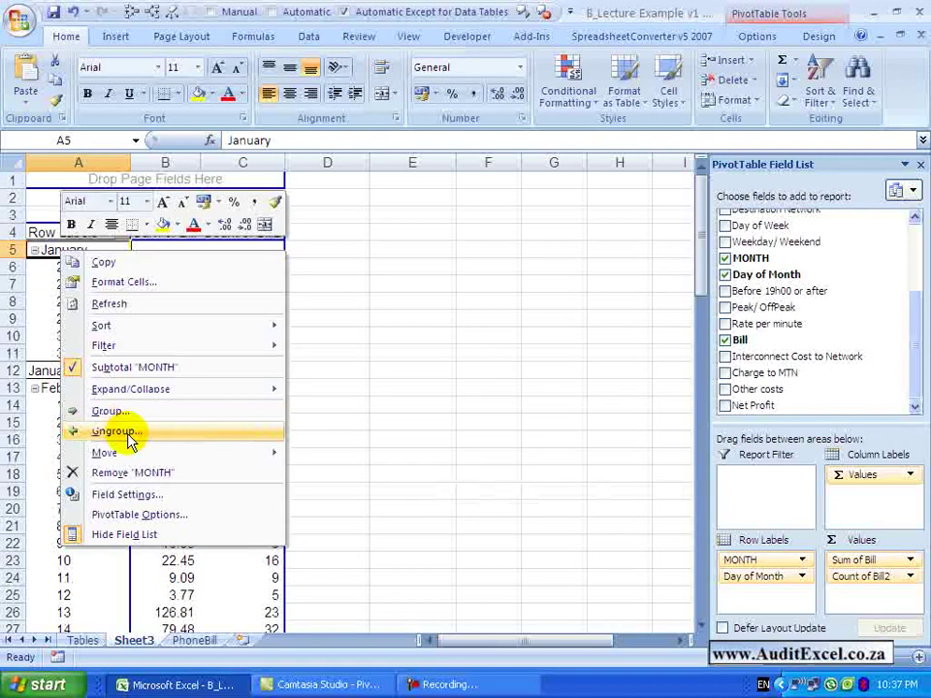
click(135, 492)
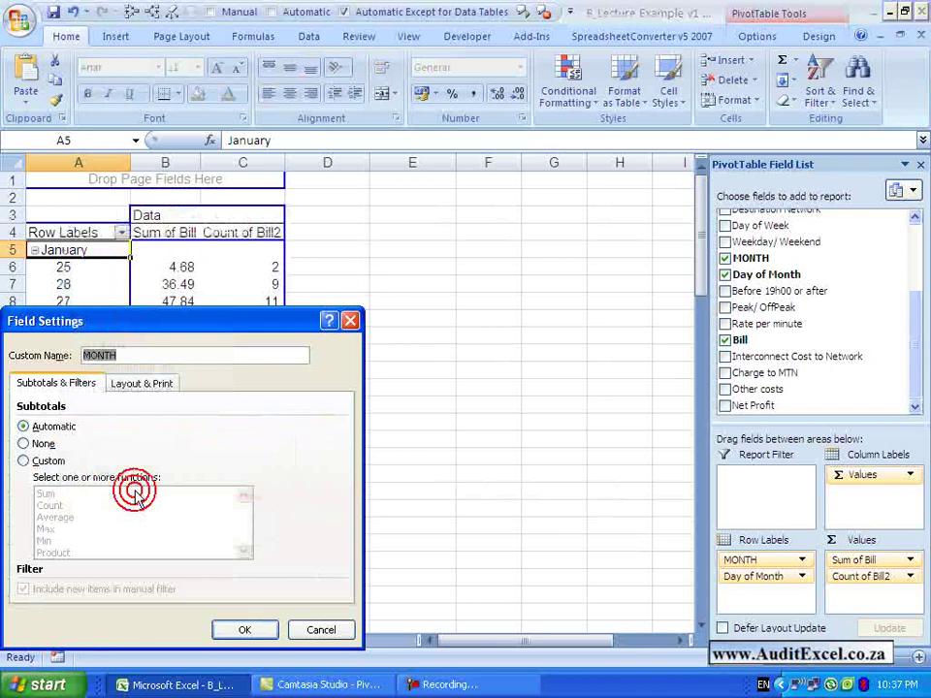
click(142, 384)
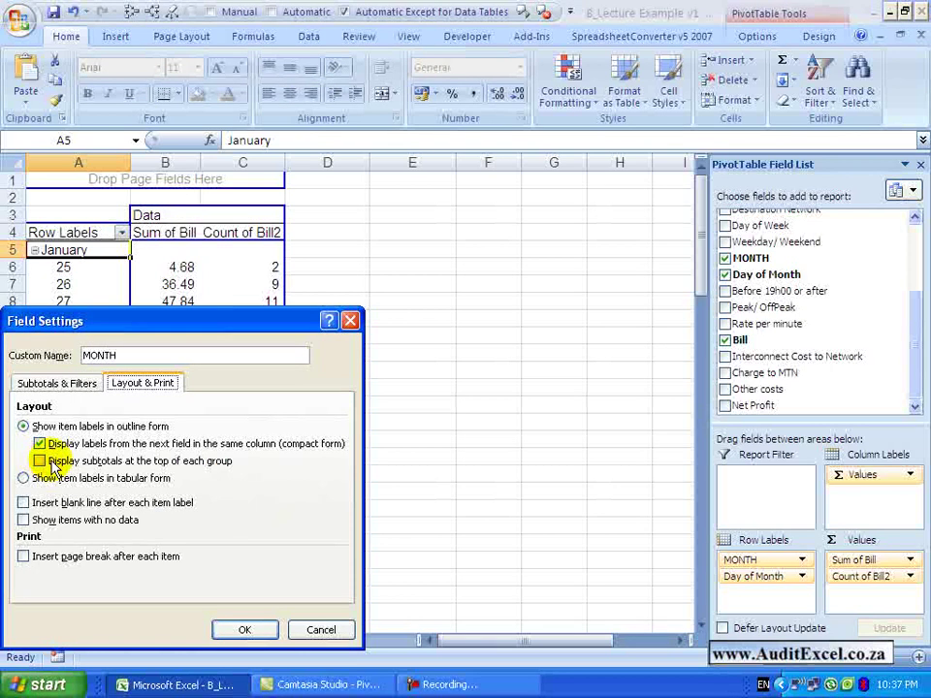
drag(185, 323, 429, 289)
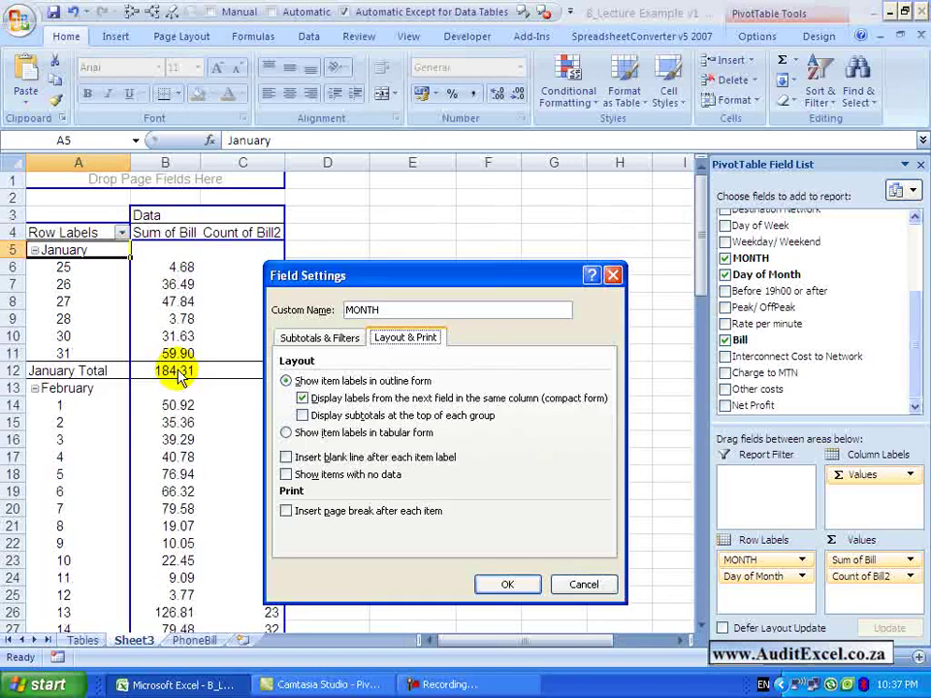
click(303, 416)
click(492, 583)
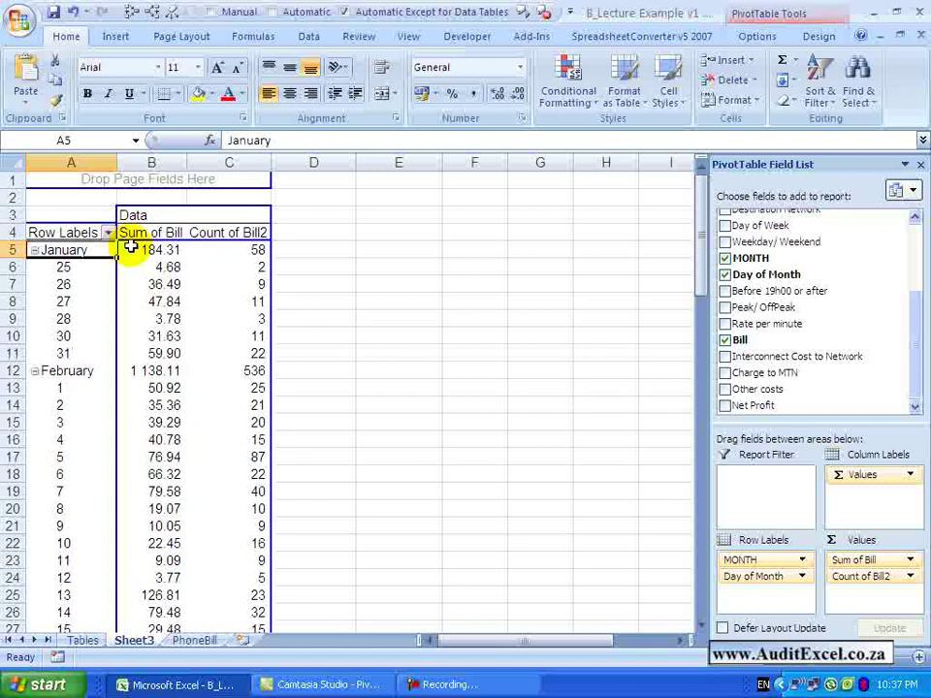
- Show the MONTH field's item labels in tabular form and insert a blank line after each item label
right_click(81, 251)
click(129, 494)
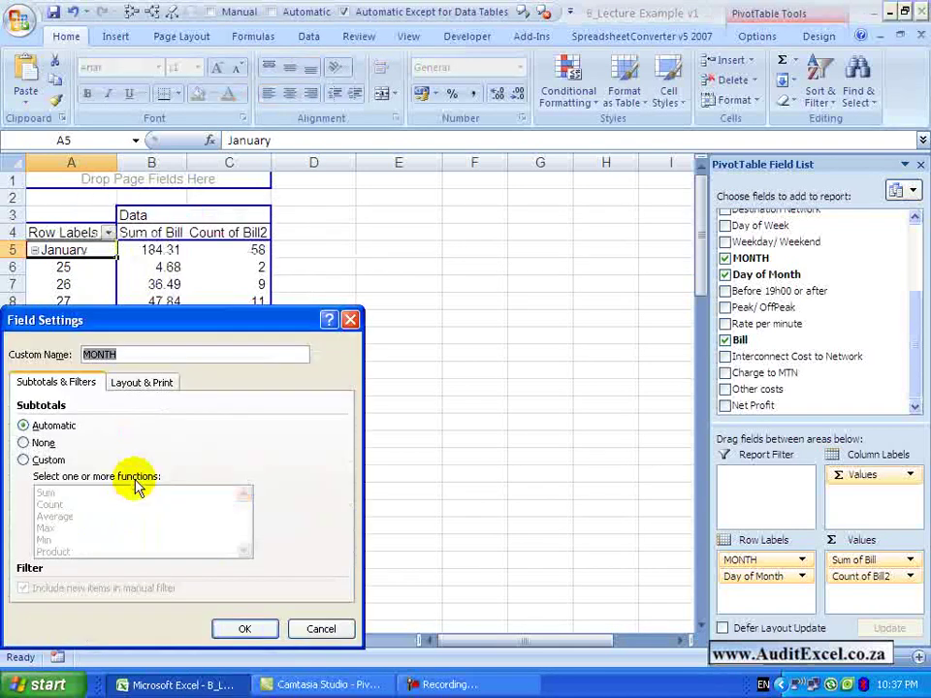
click(351, 300)
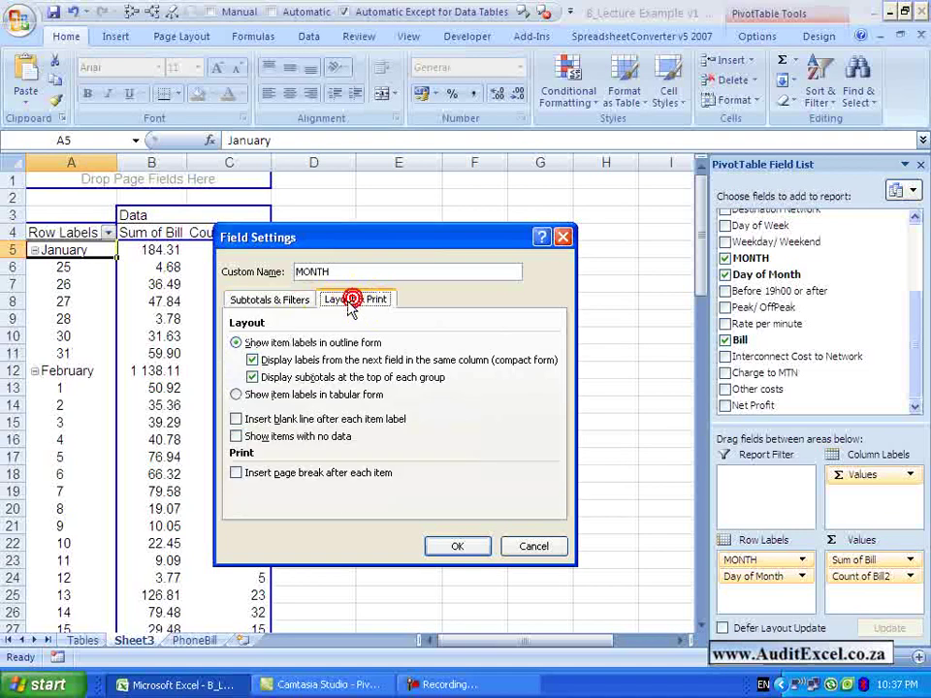
click(236, 395)
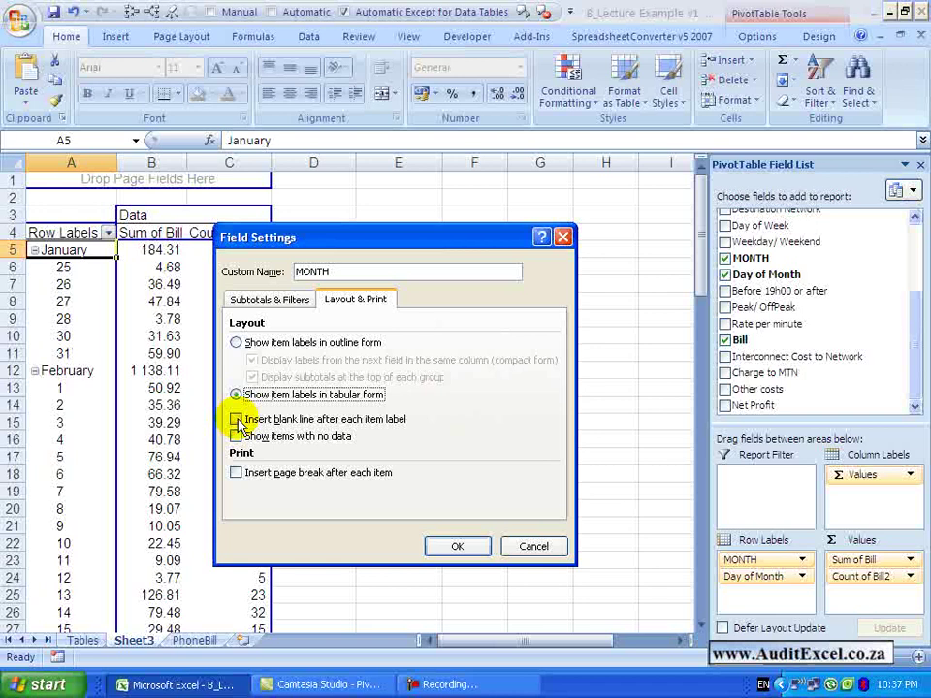
click(386, 428)
click(432, 548)
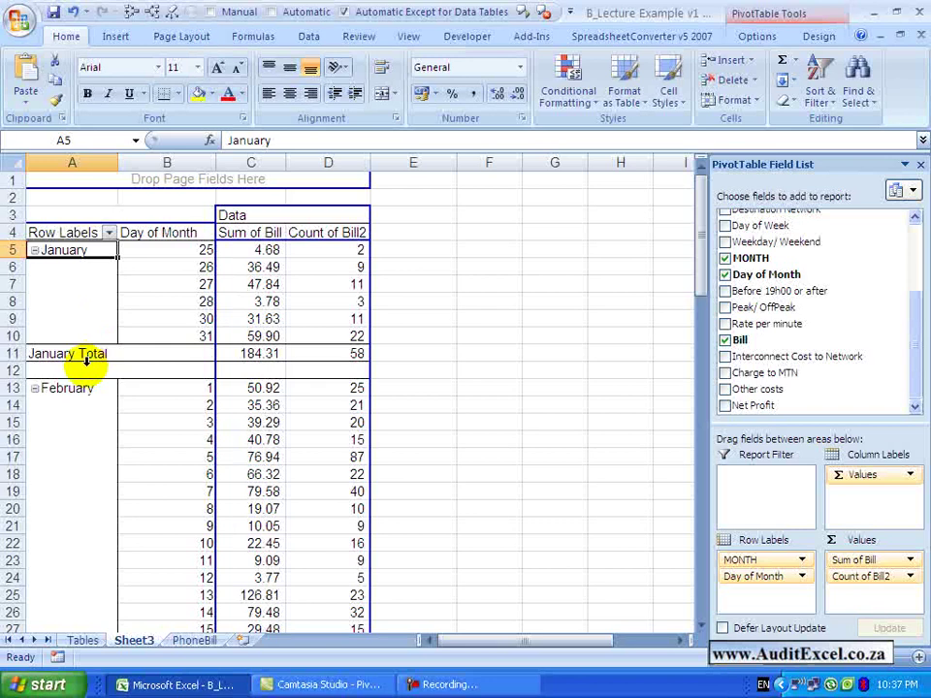
right_click(69, 252)
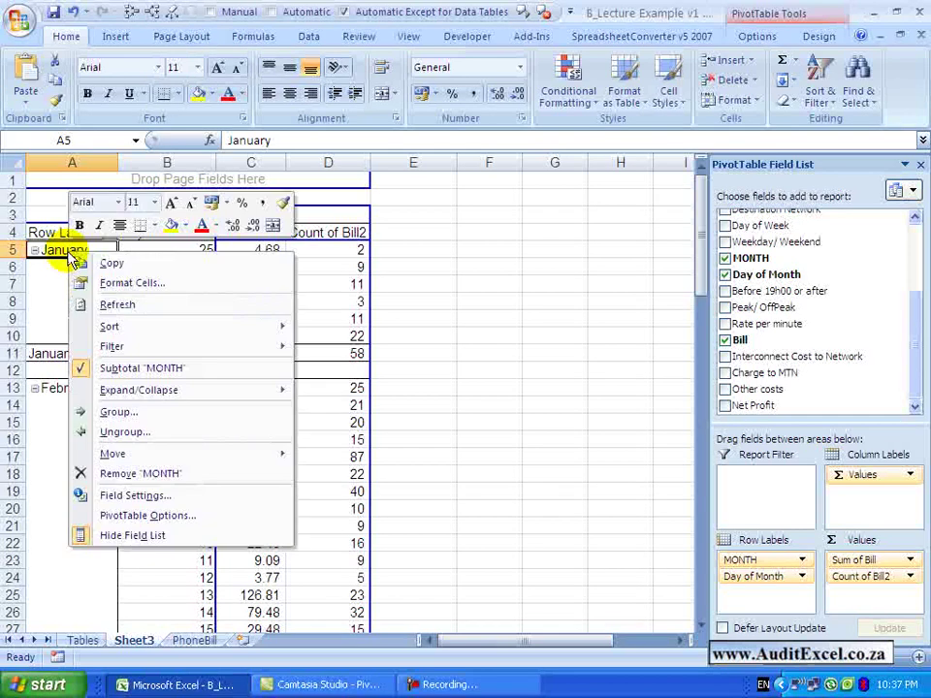
click(135, 495)
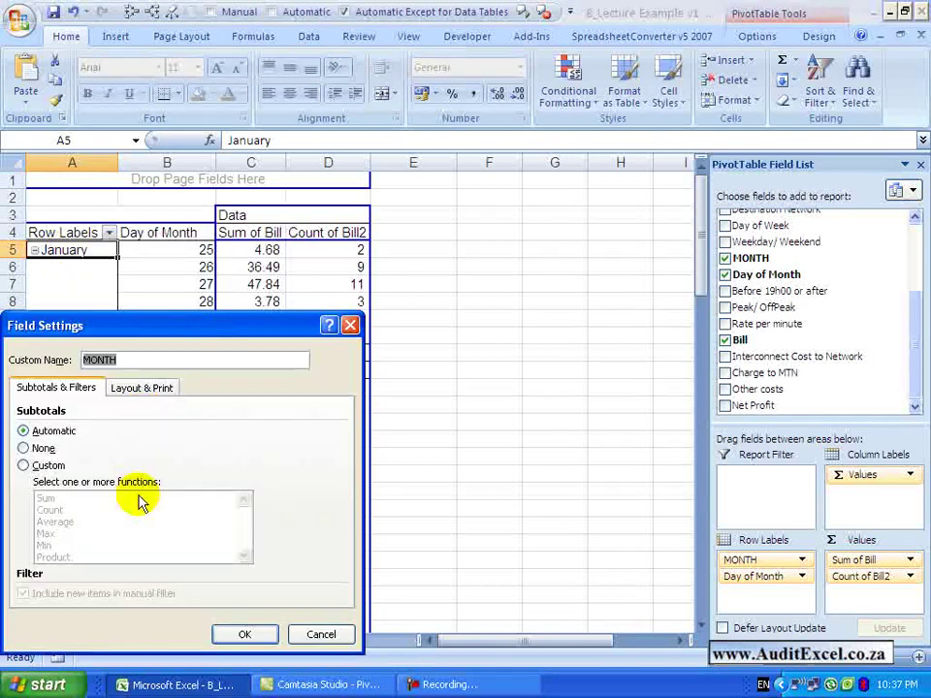
click(144, 388)
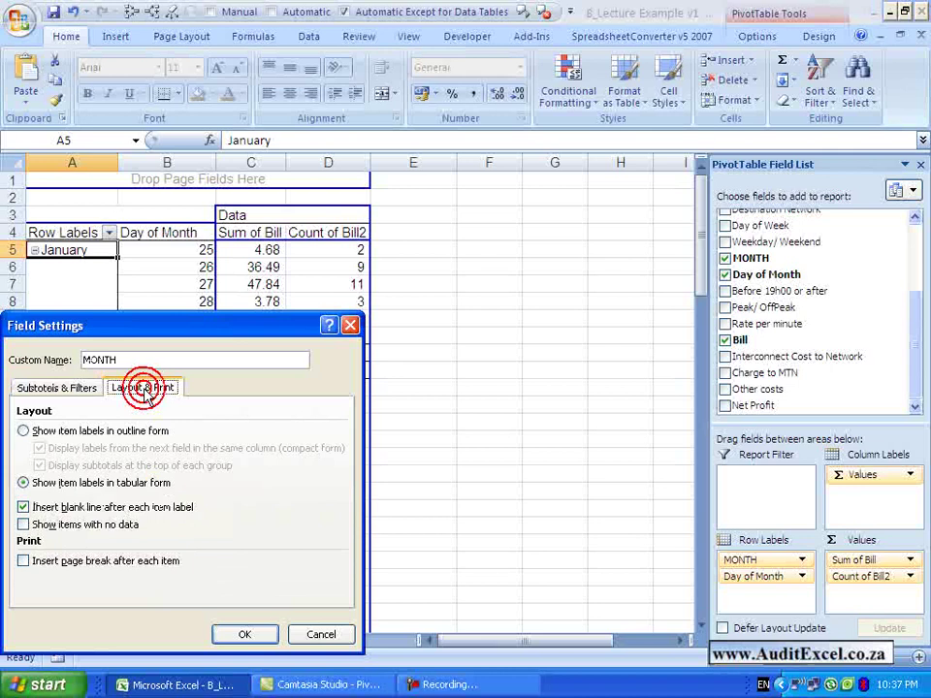
drag(141, 325, 413, 239)
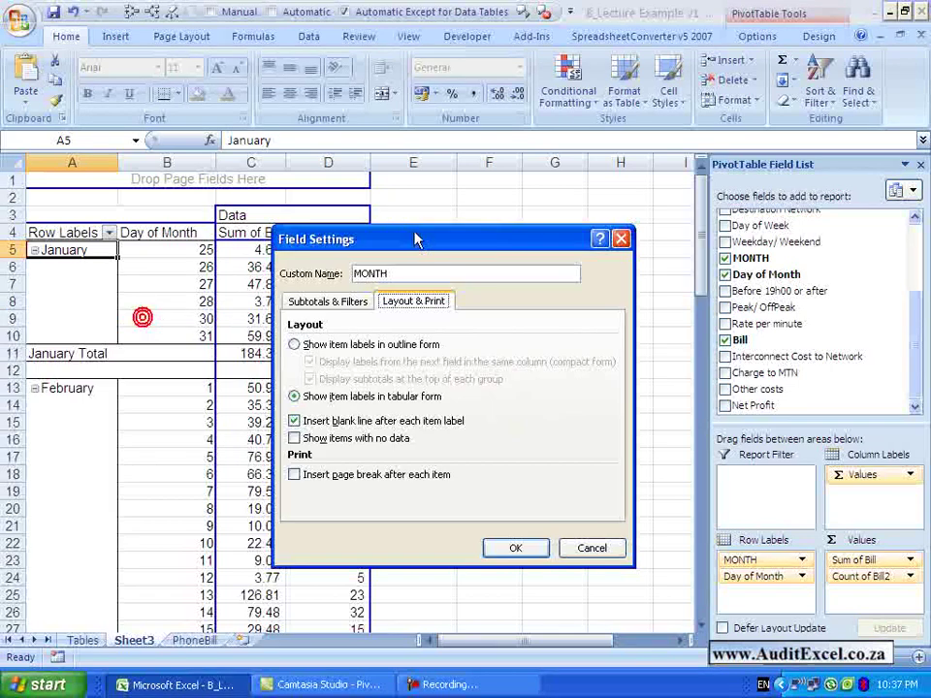
click(296, 424)
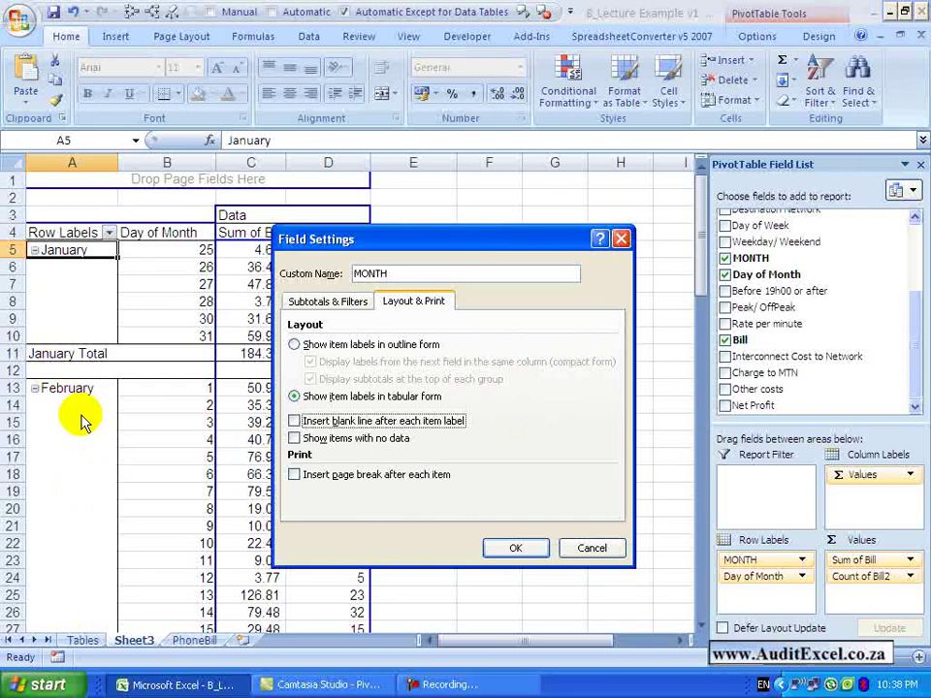
click(575, 548)
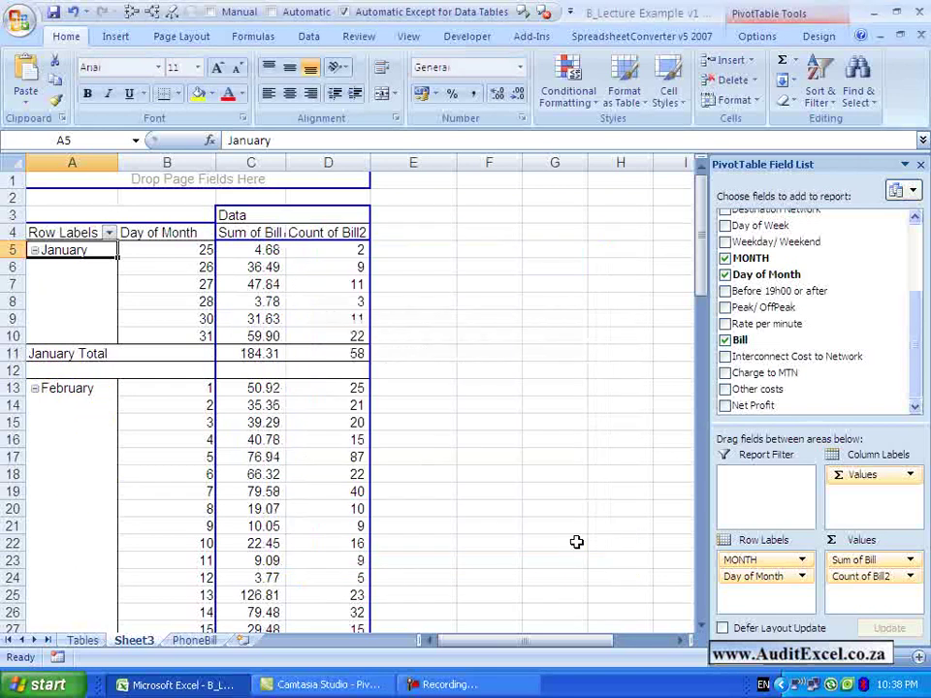
right_click(58, 249)
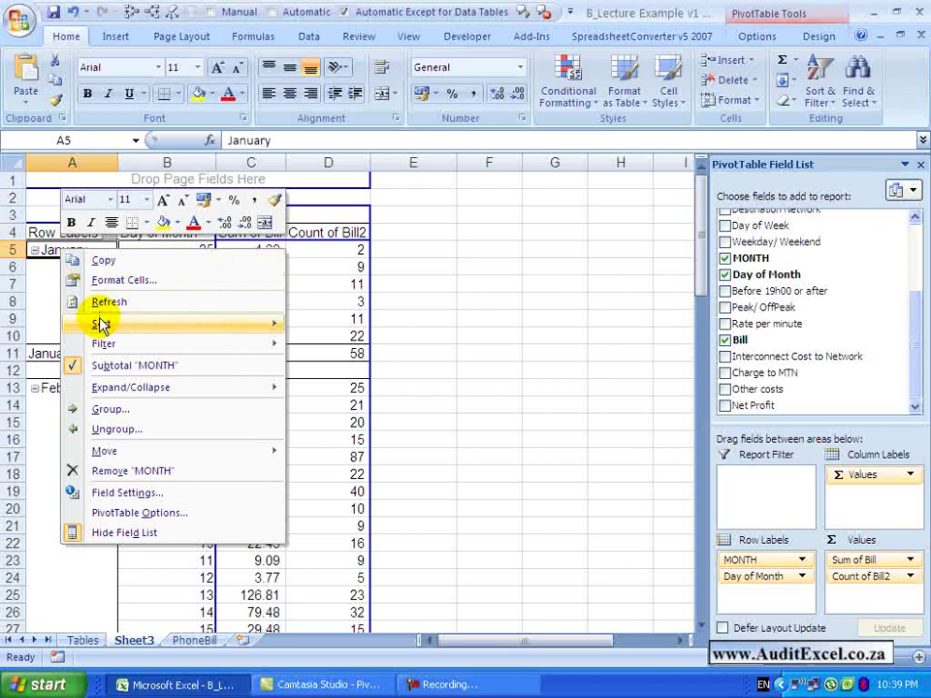
mouse_move(215, 322)
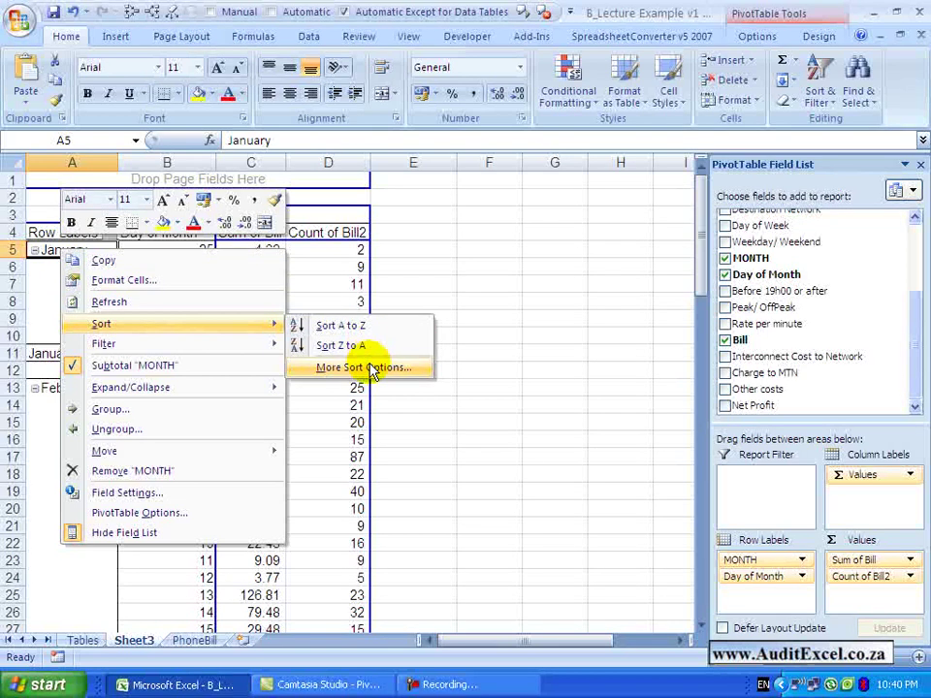
click(44, 250)
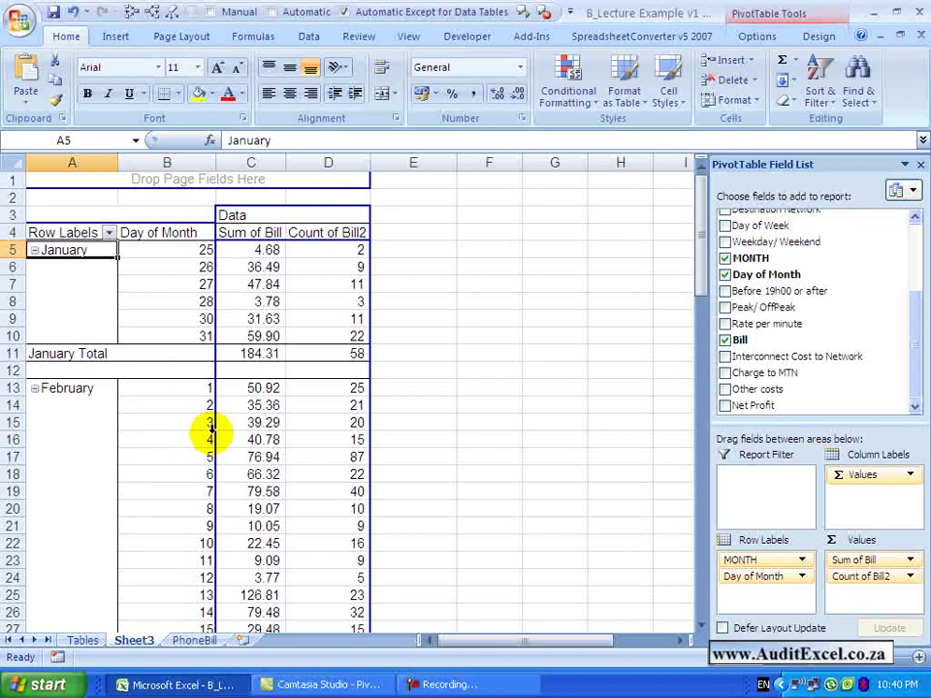
mouse_move(240, 464)
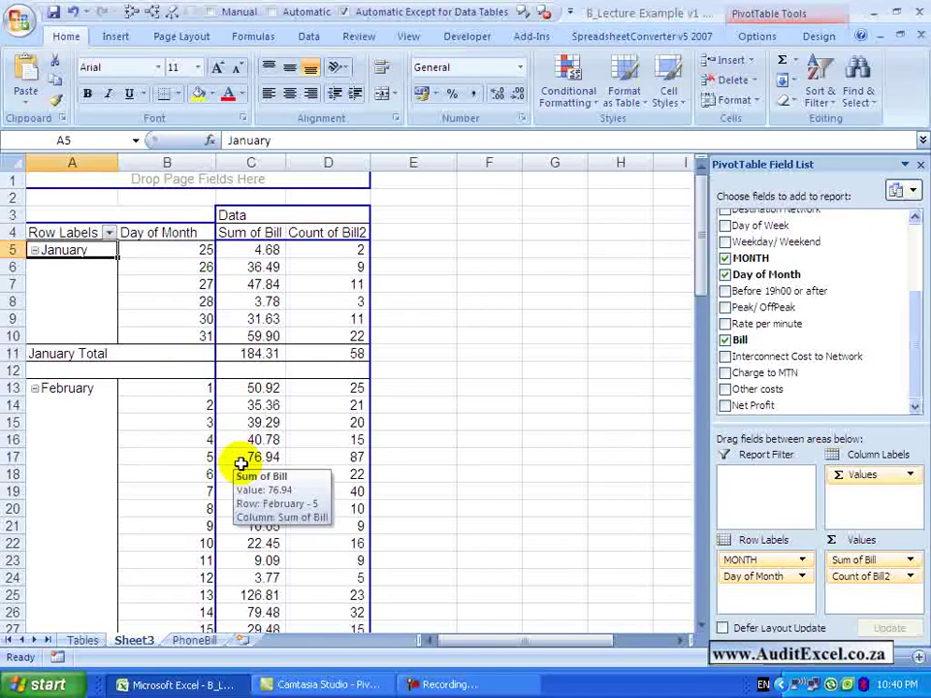
- Rearrange the months manually by moving February above January, and March between February and January
click(80, 388)
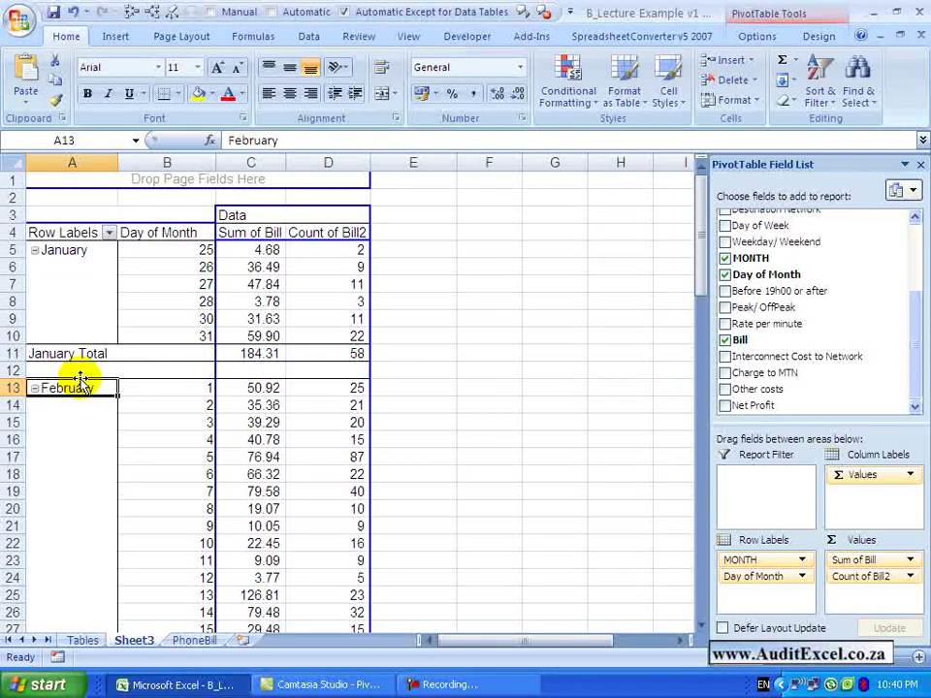
drag(78, 384, 82, 276)
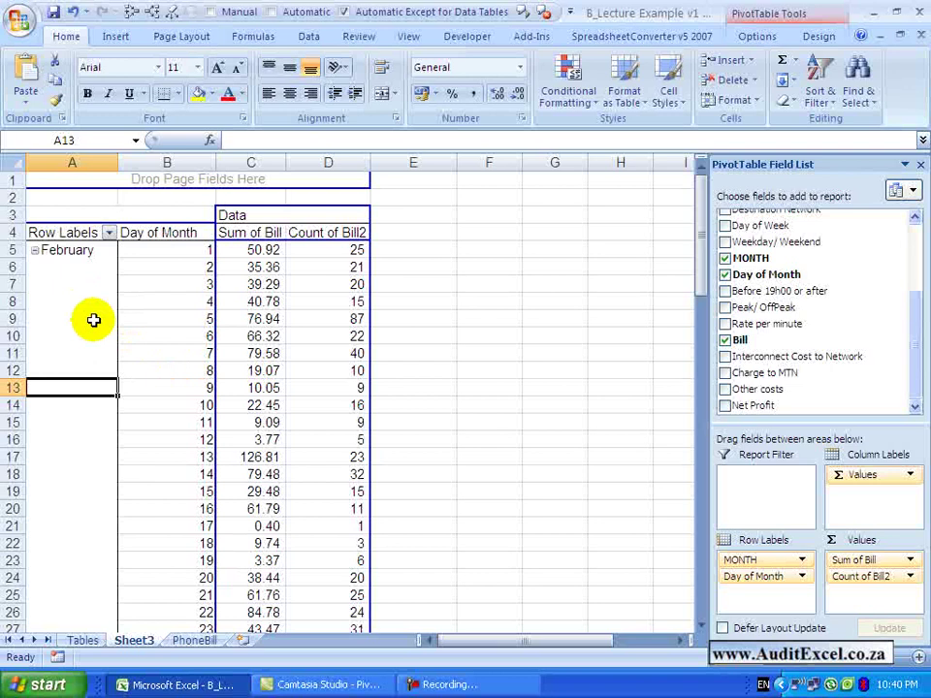
click(700, 628)
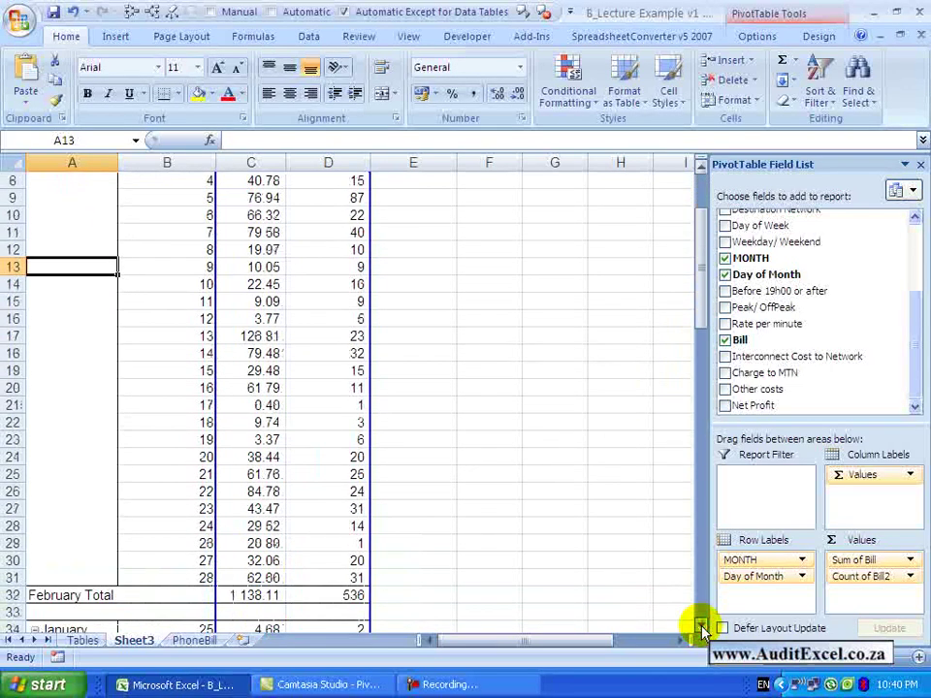
scroll(701, 629, down, 7)
click(62, 422)
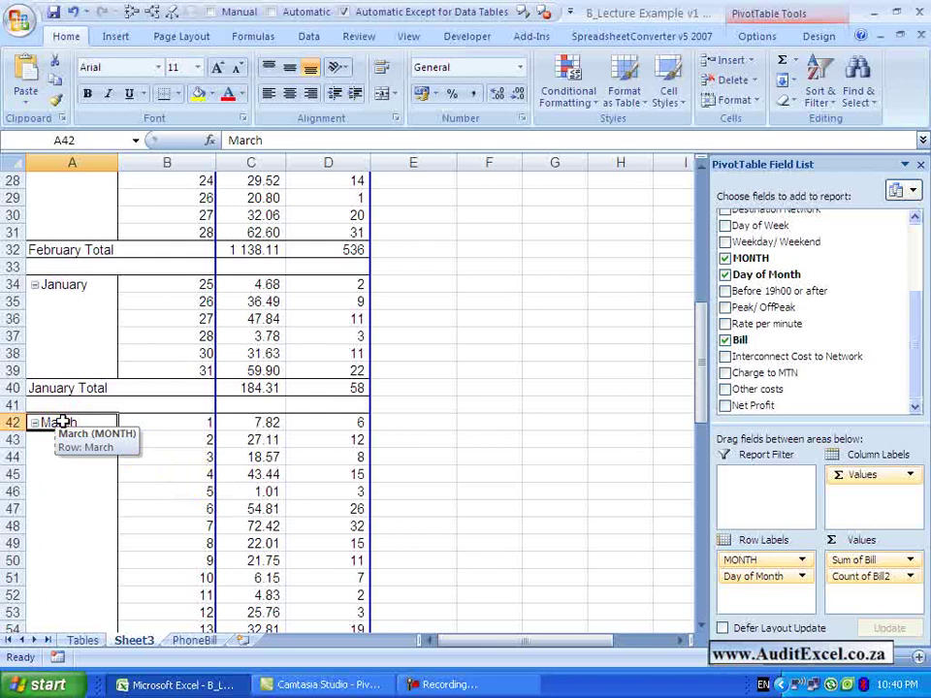
drag(62, 422, 64, 288)
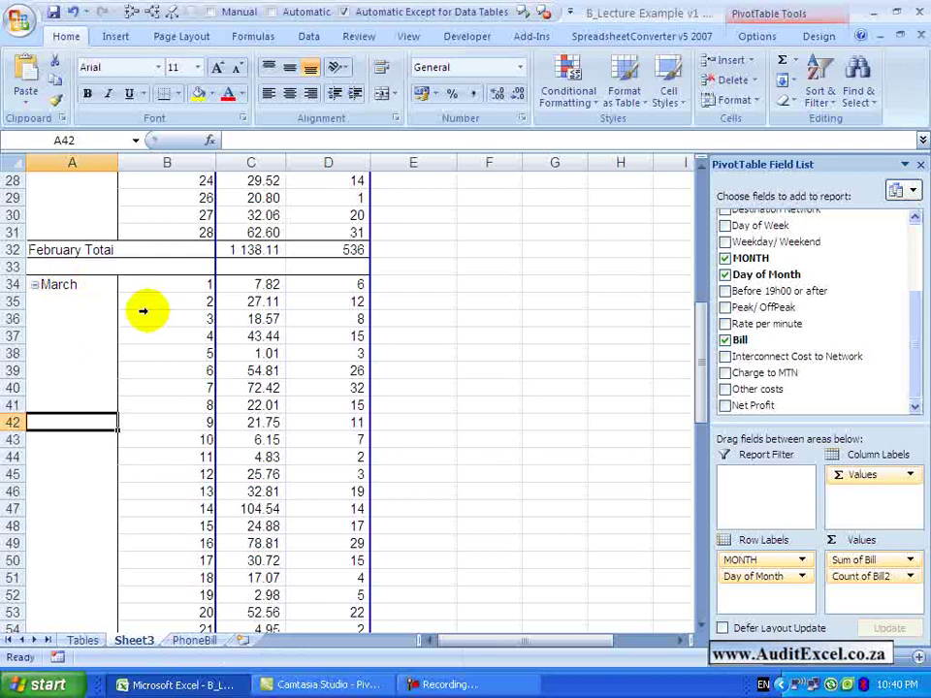
- Move day 5 above day 1 in March's Day of Month list and check the day order under February
click(184, 355)
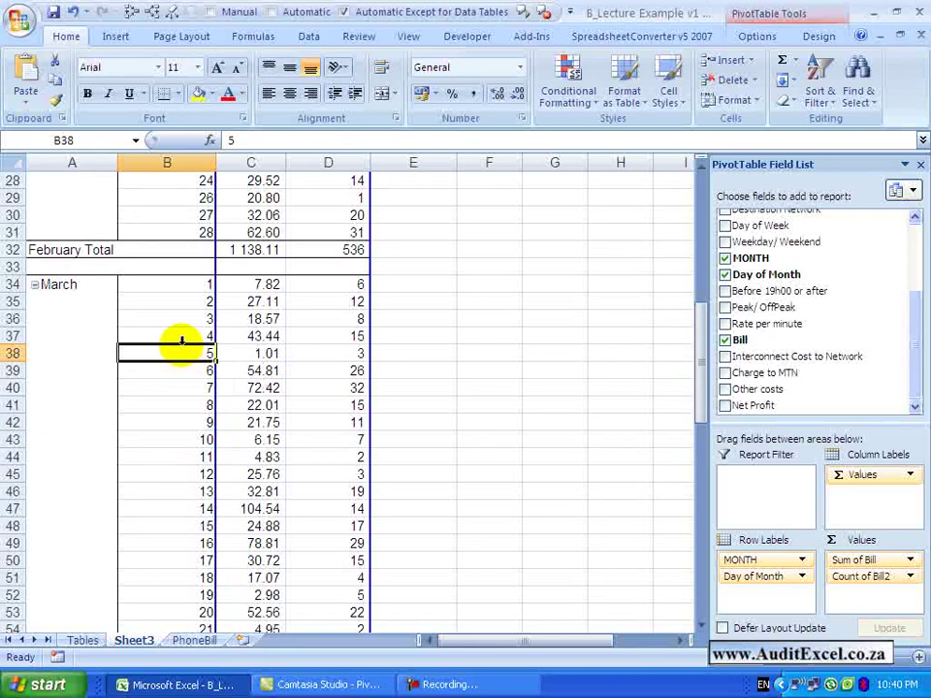
drag(182, 343, 186, 274)
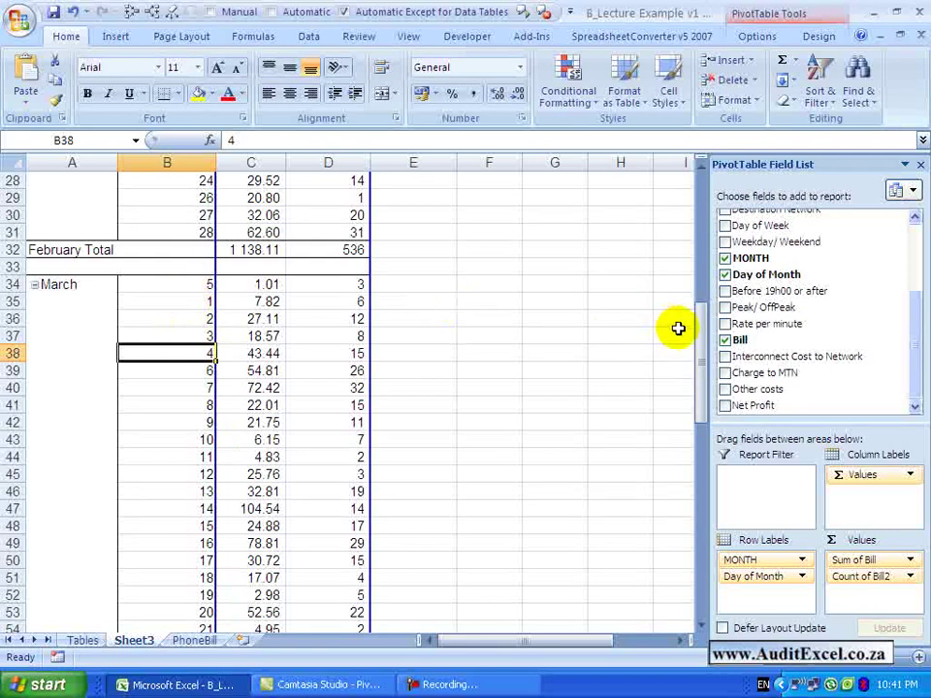
drag(691, 332, 696, 198)
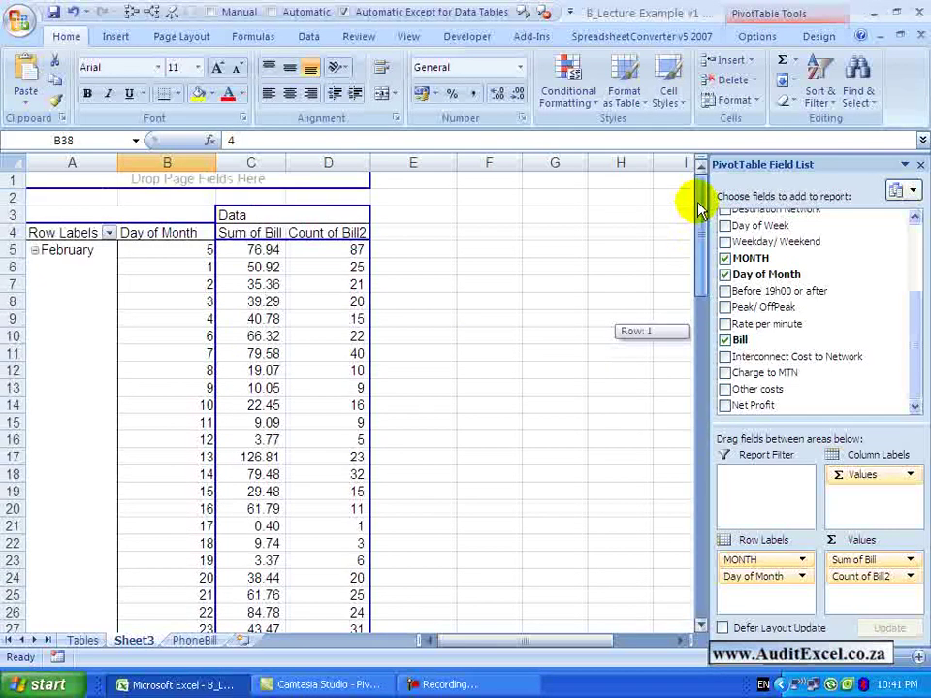
click(134, 258)
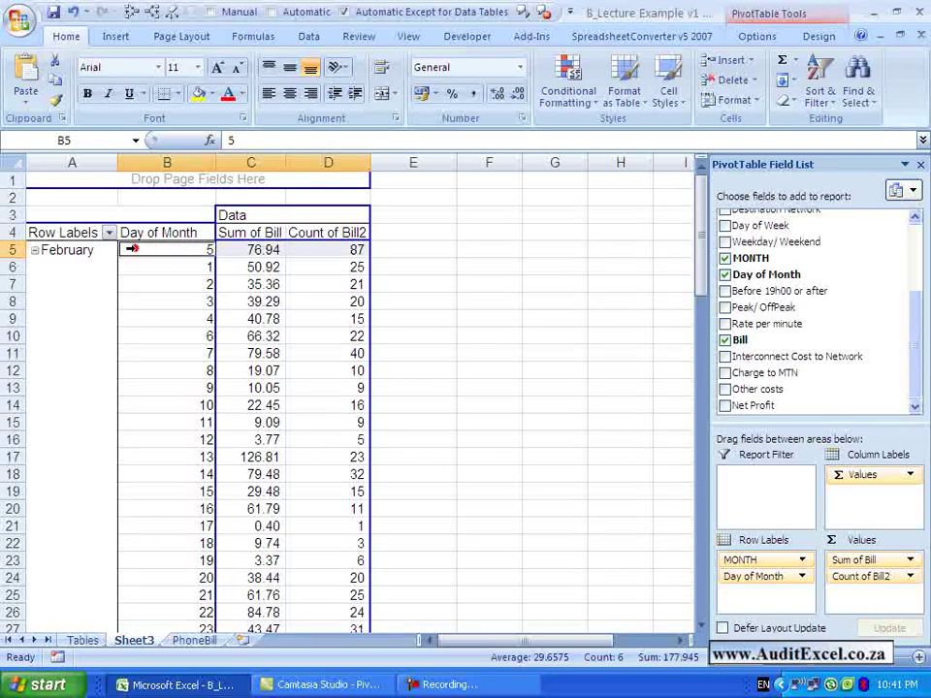
- Sort the MONTH field's items from A to Z and look through the reordered months
right_click(90, 249)
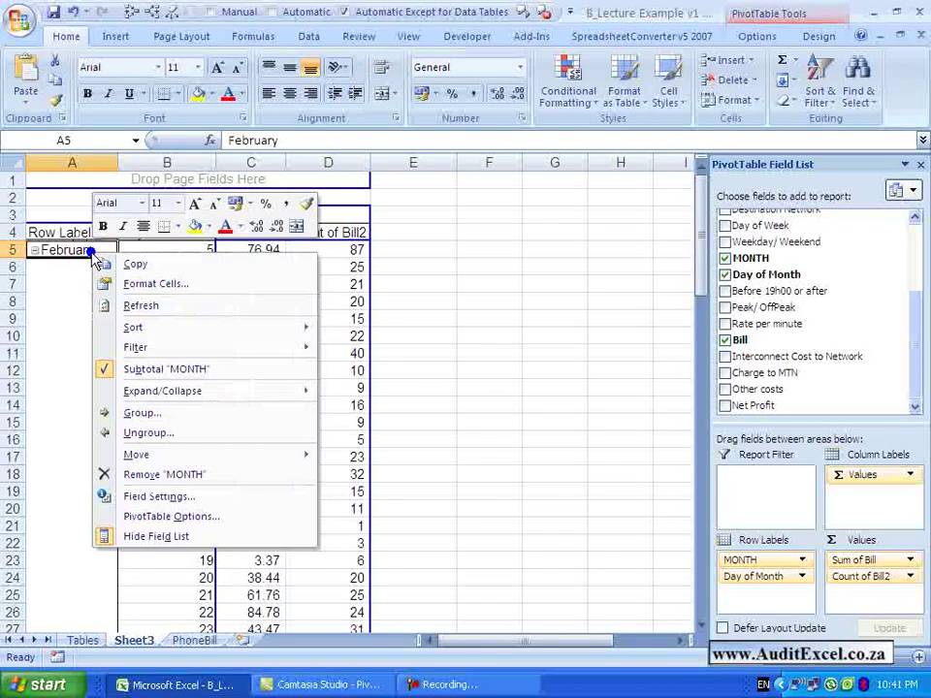
mouse_move(134, 329)
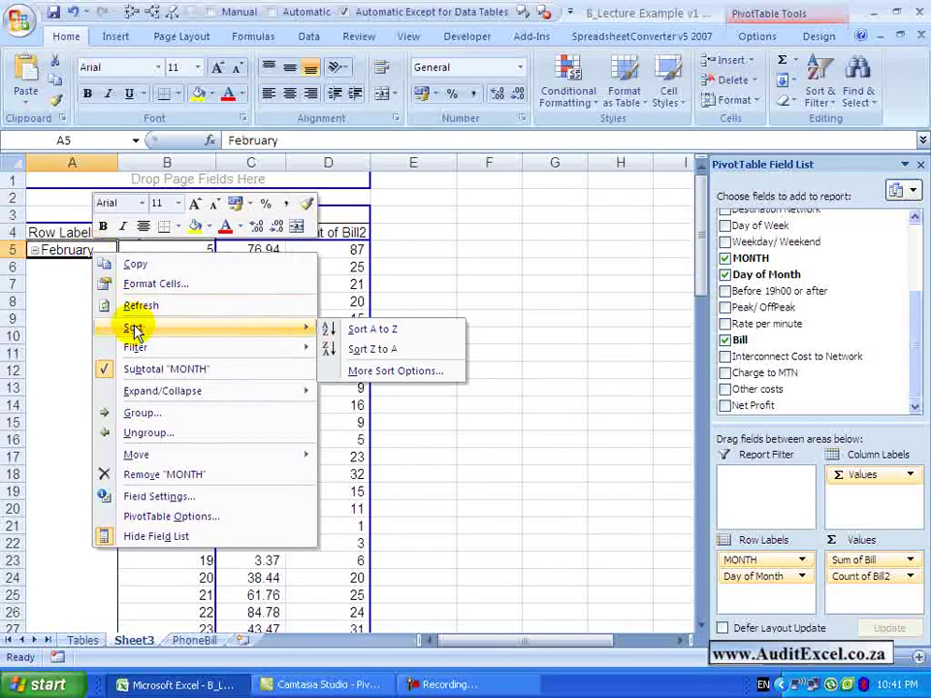
click(369, 331)
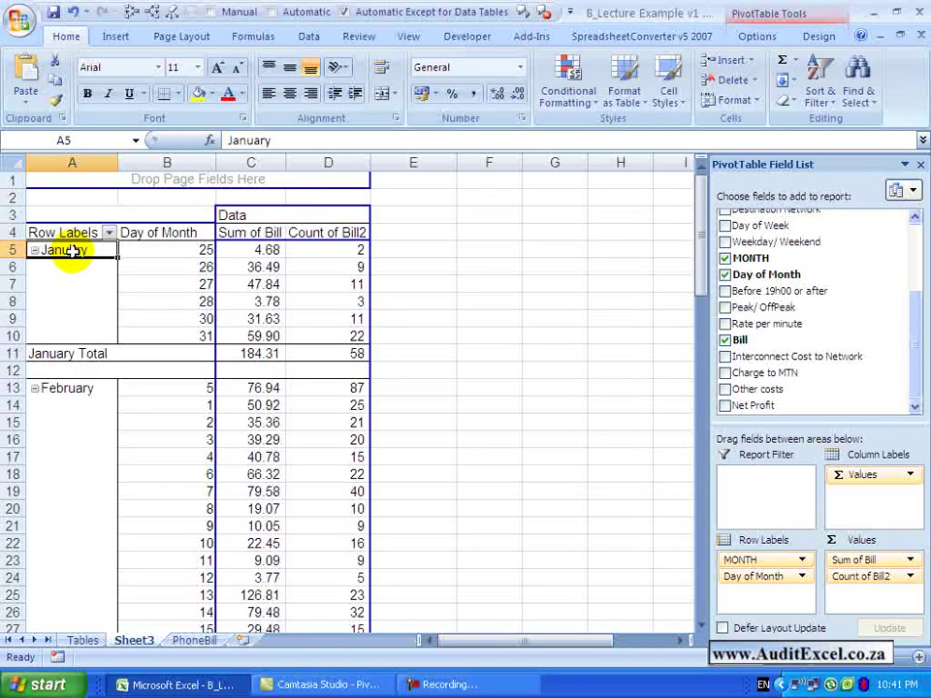
click(698, 553)
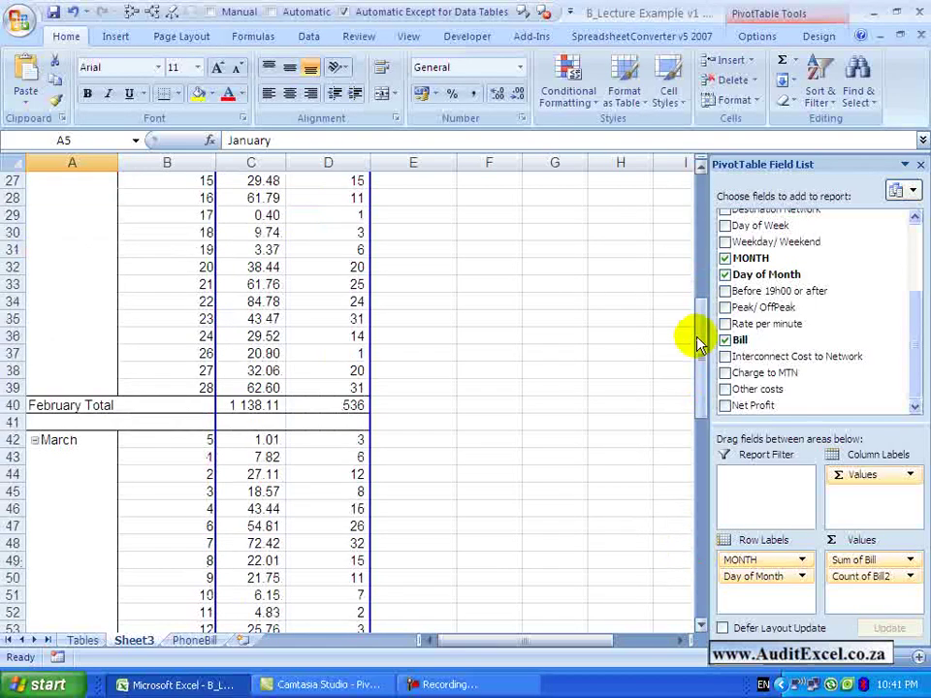
scroll(697, 341, up, 9)
- Sort the MONTH field's items from Z to A
right_click(95, 254)
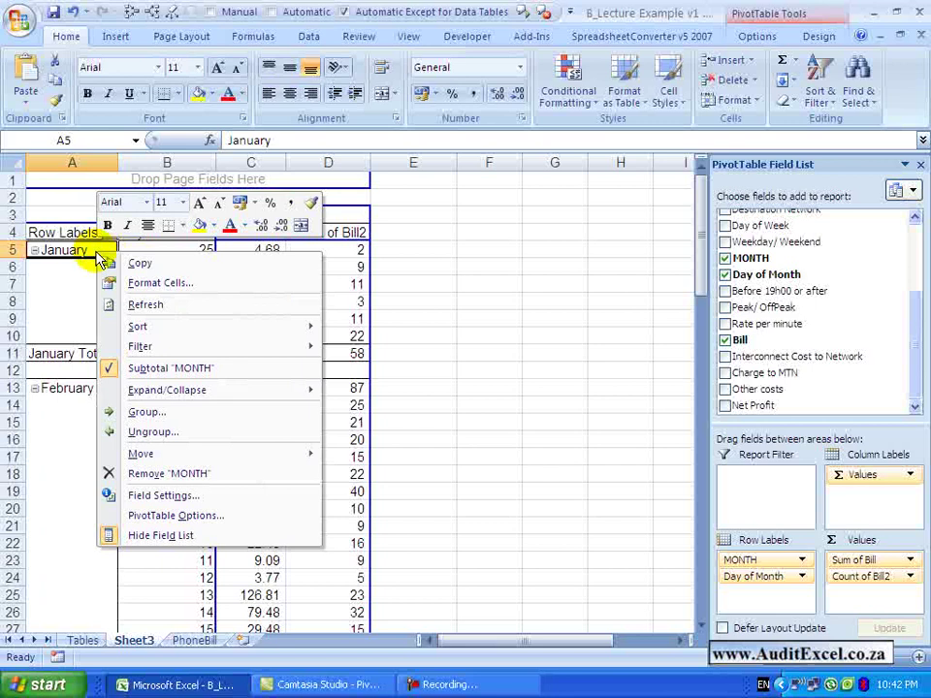
mouse_move(308, 329)
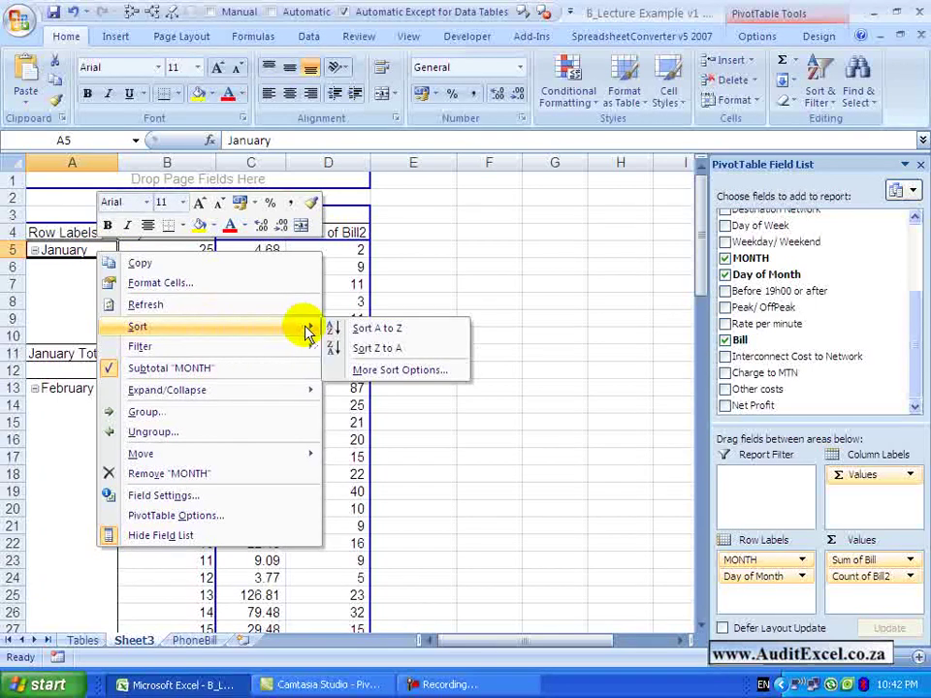
click(359, 351)
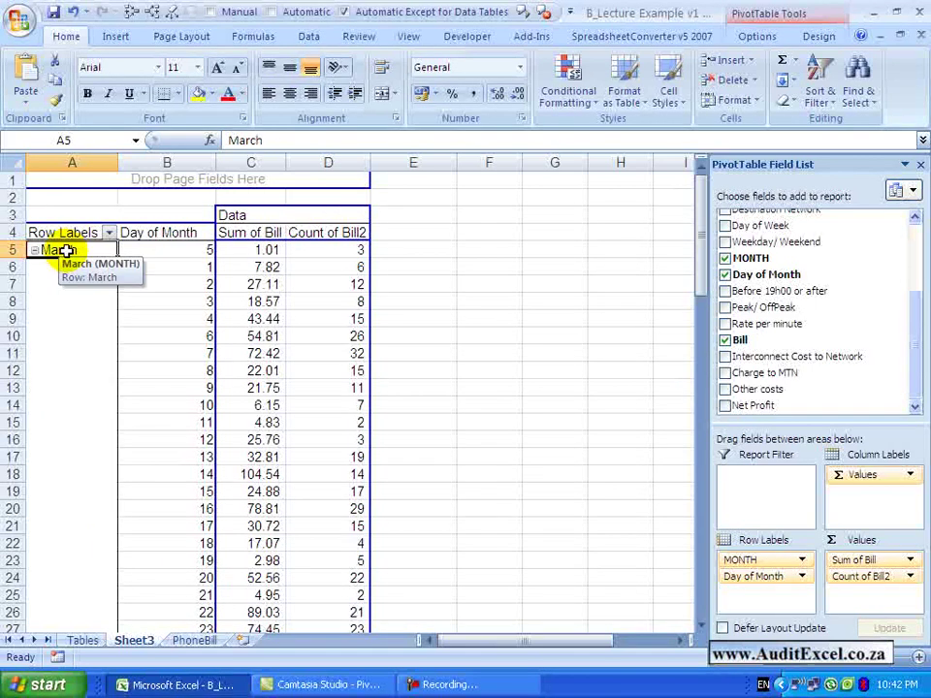
- Sort the MONTH field in ascending order by Sum of Bill and check the month totals
right_click(66, 250)
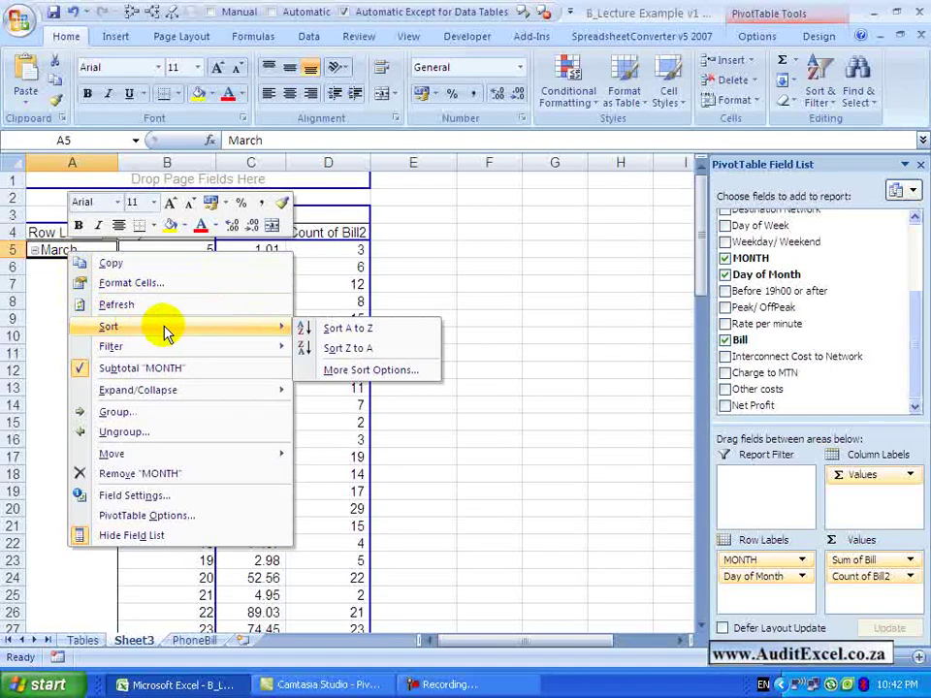
click(328, 373)
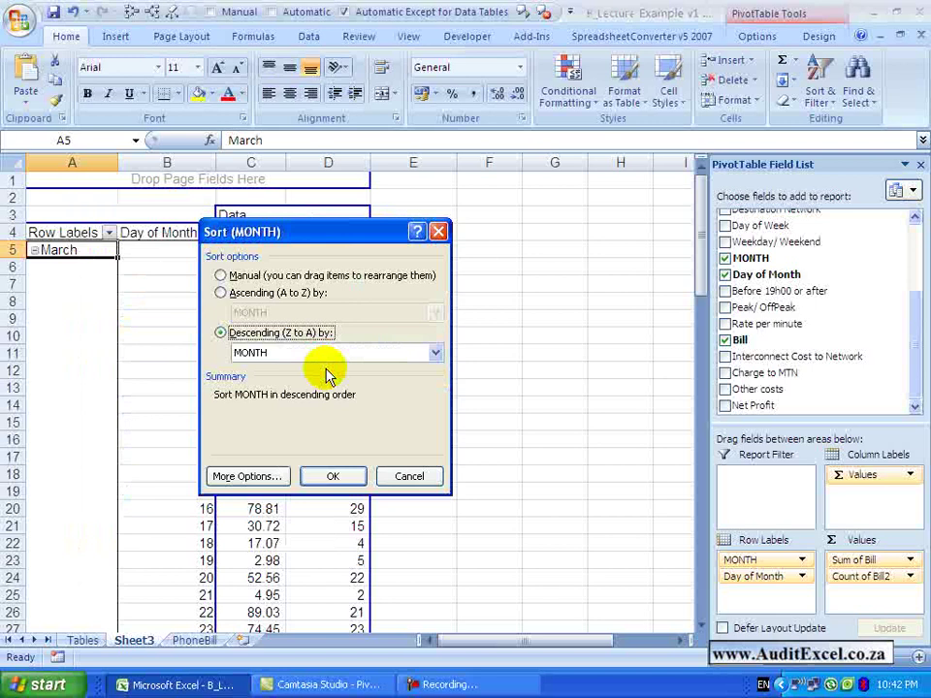
drag(312, 231, 509, 220)
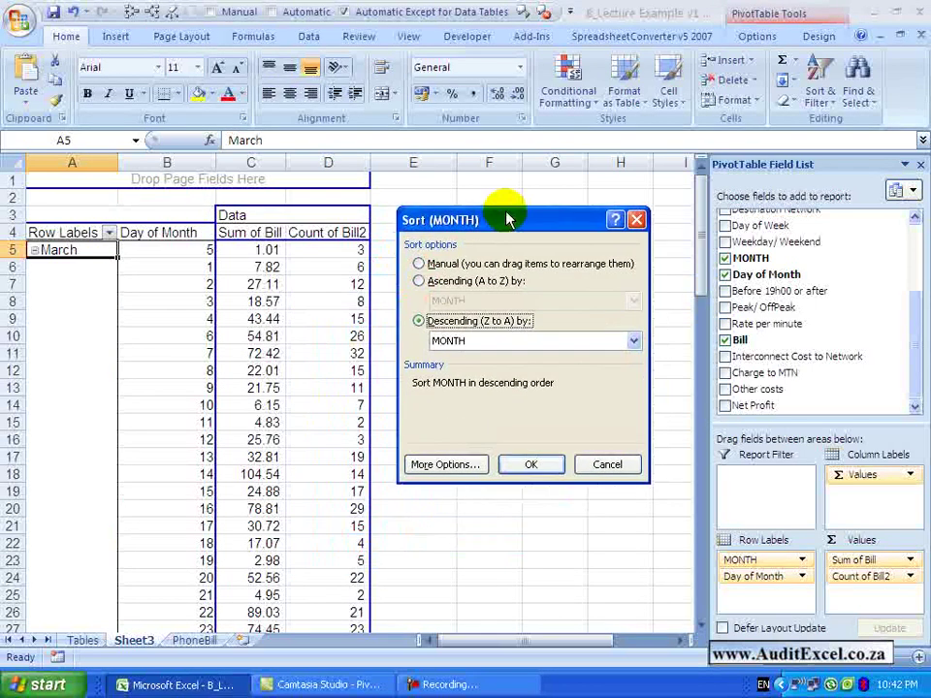
click(419, 281)
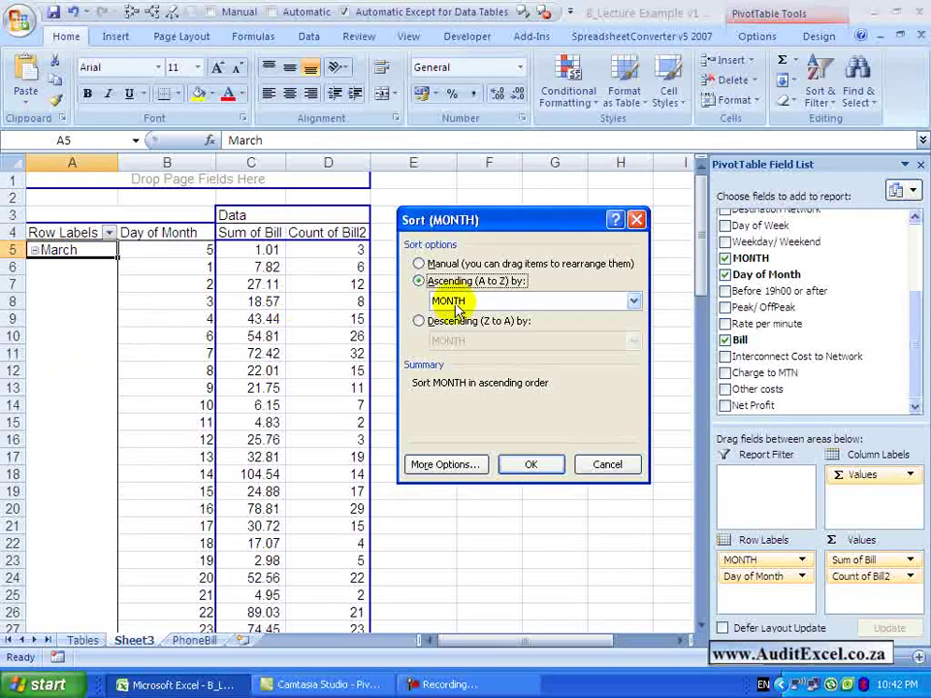
click(617, 303)
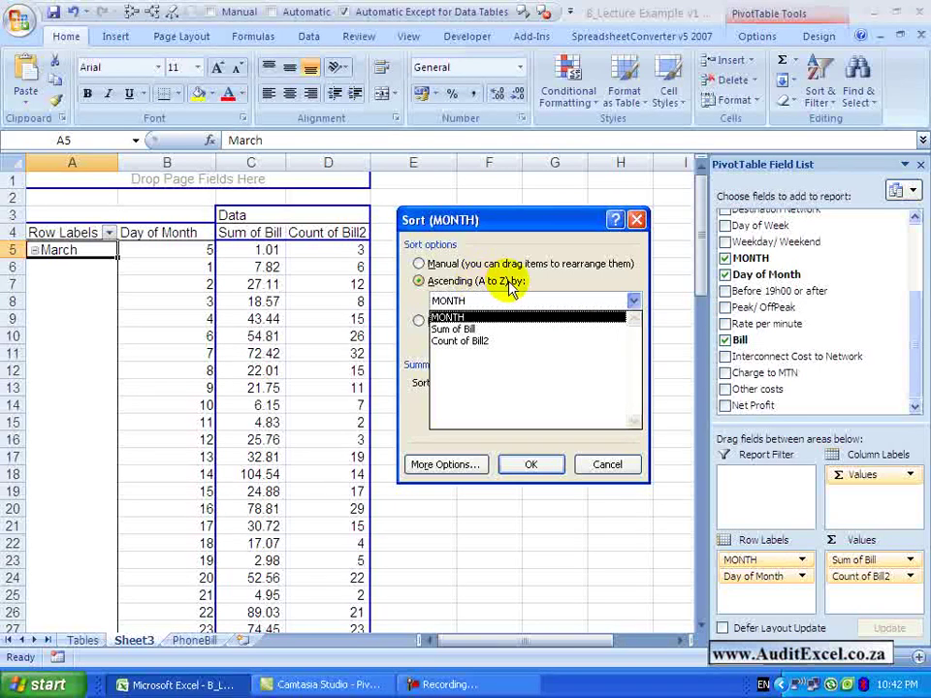
click(468, 329)
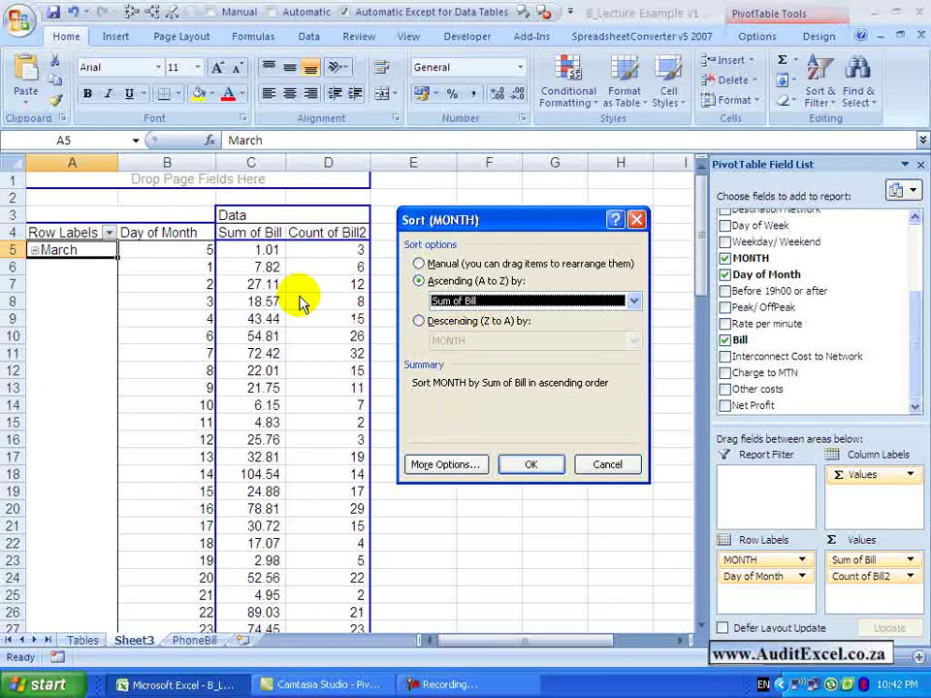
click(515, 469)
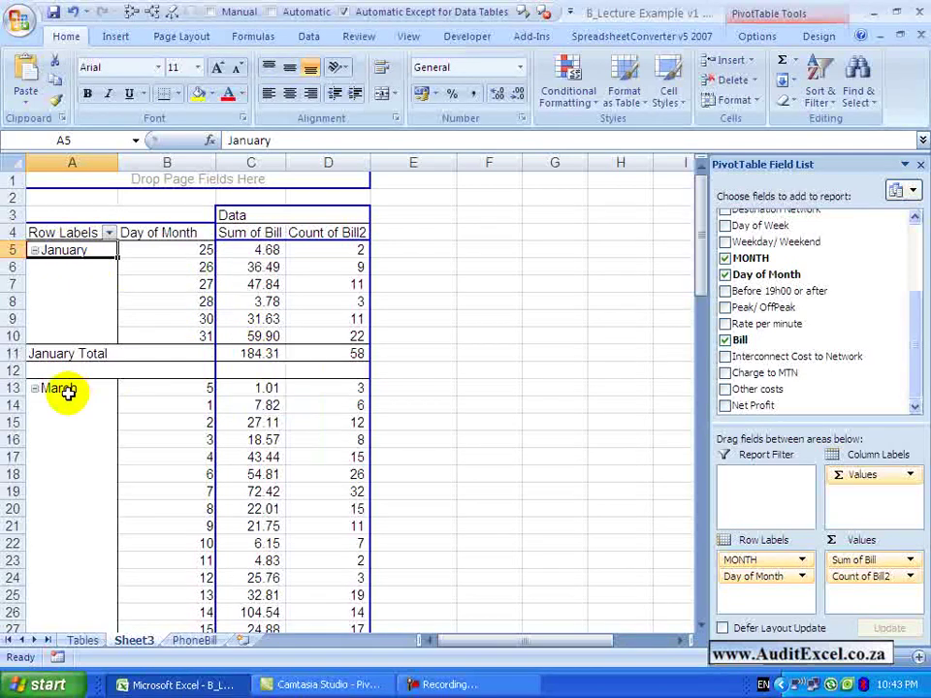
click(698, 590)
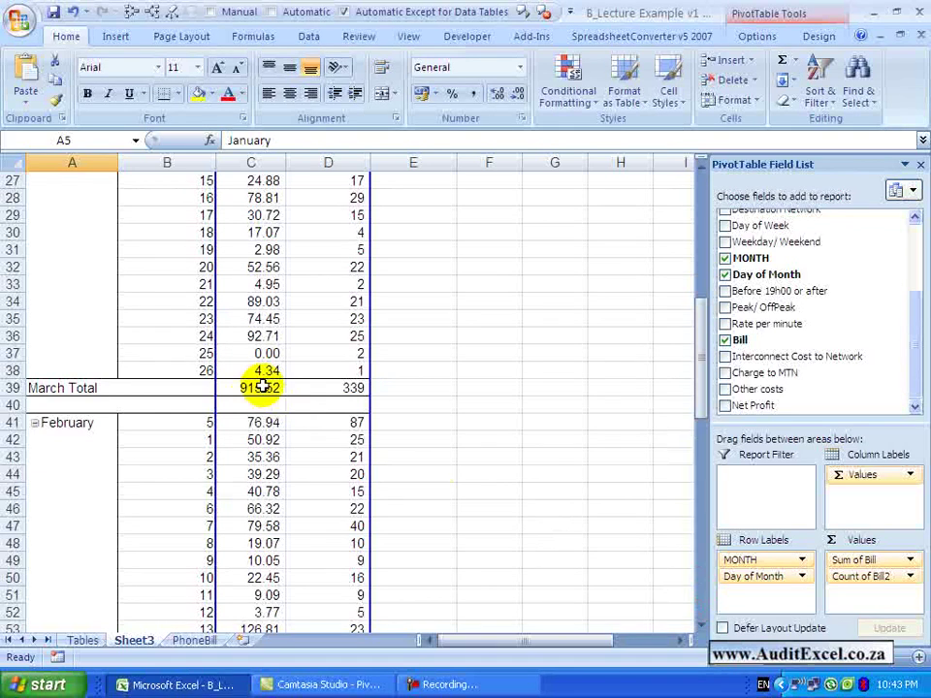
click(700, 578)
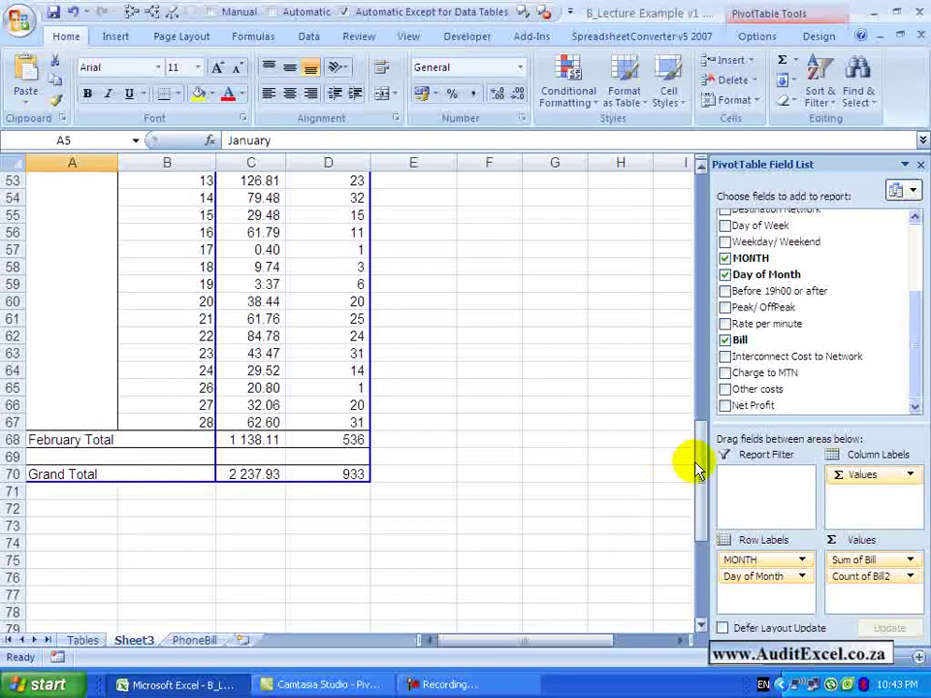
drag(699, 463, 703, 233)
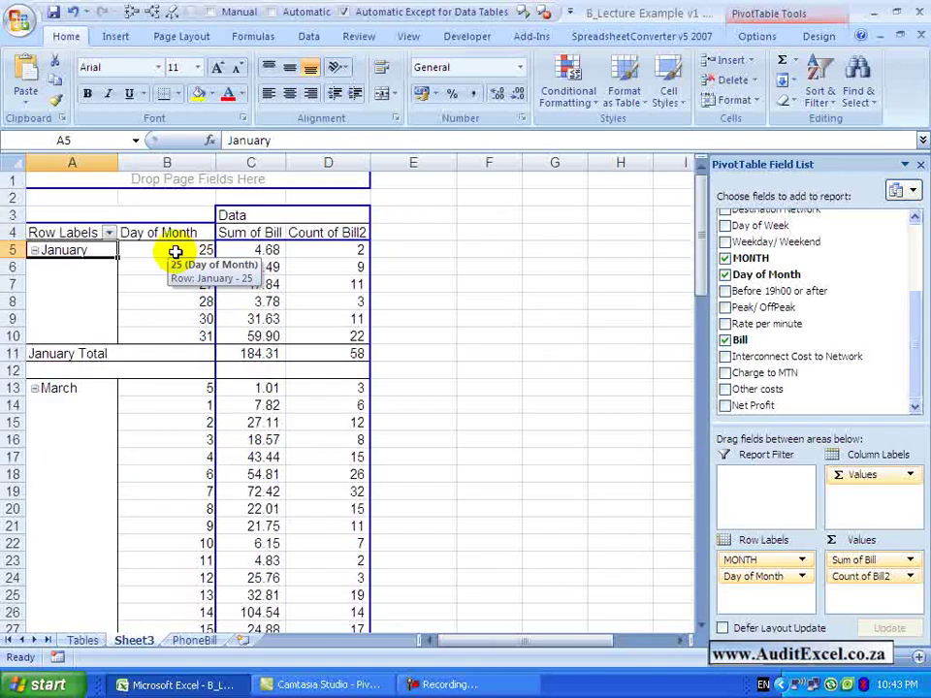
- Sort the Day of Month field in descending order by Count of Bill2
click(176, 253)
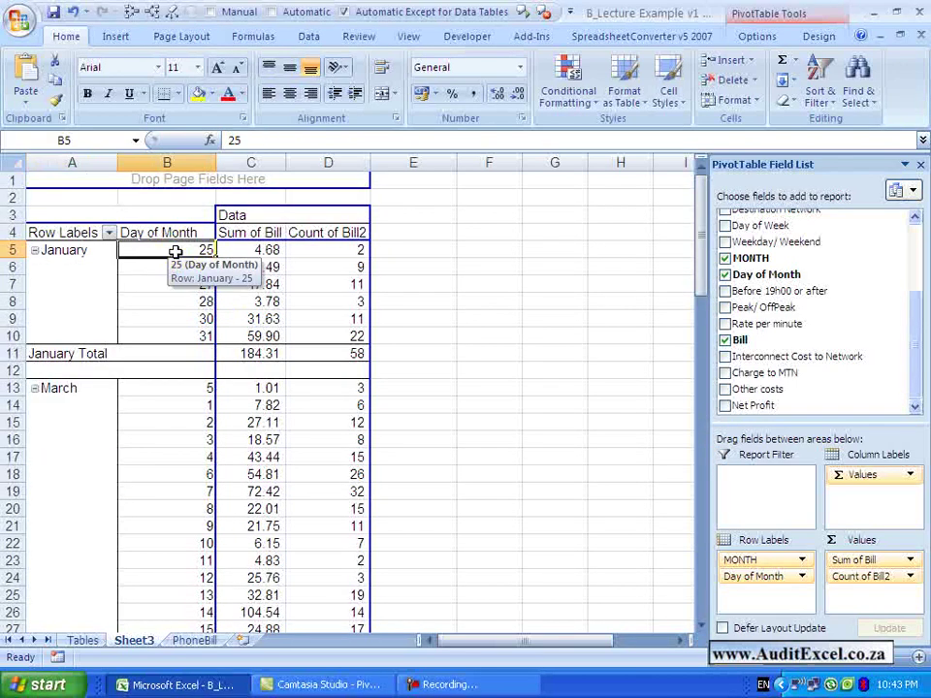
right_click(175, 252)
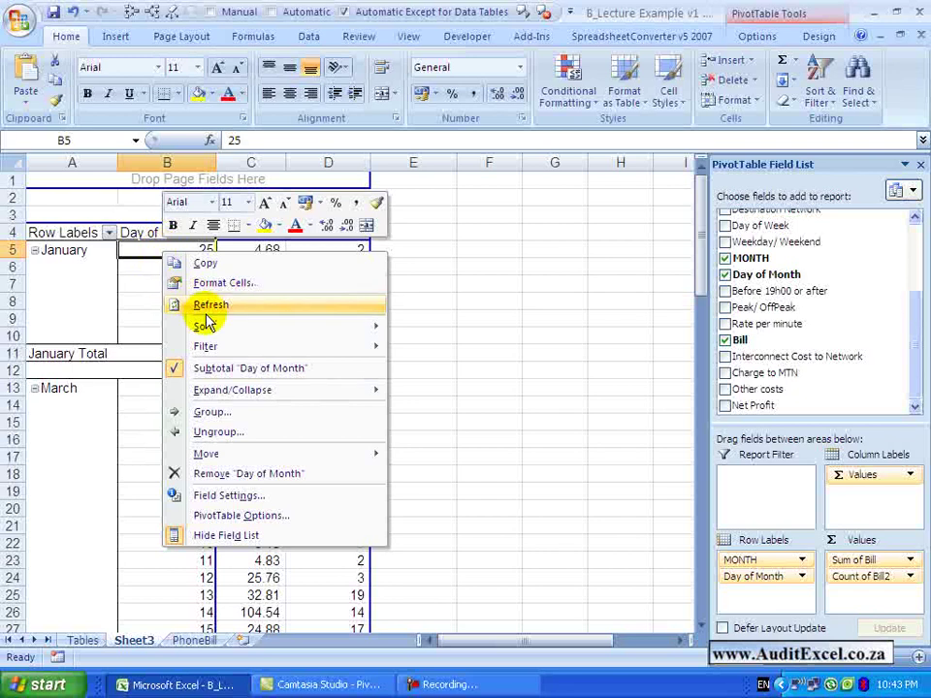
mouse_move(205, 325)
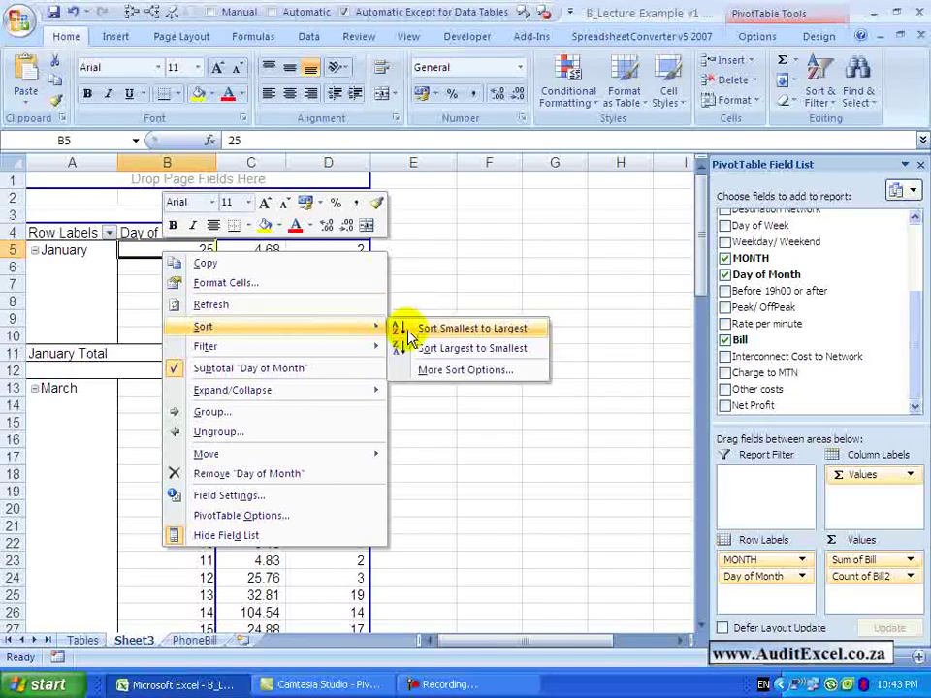
click(471, 370)
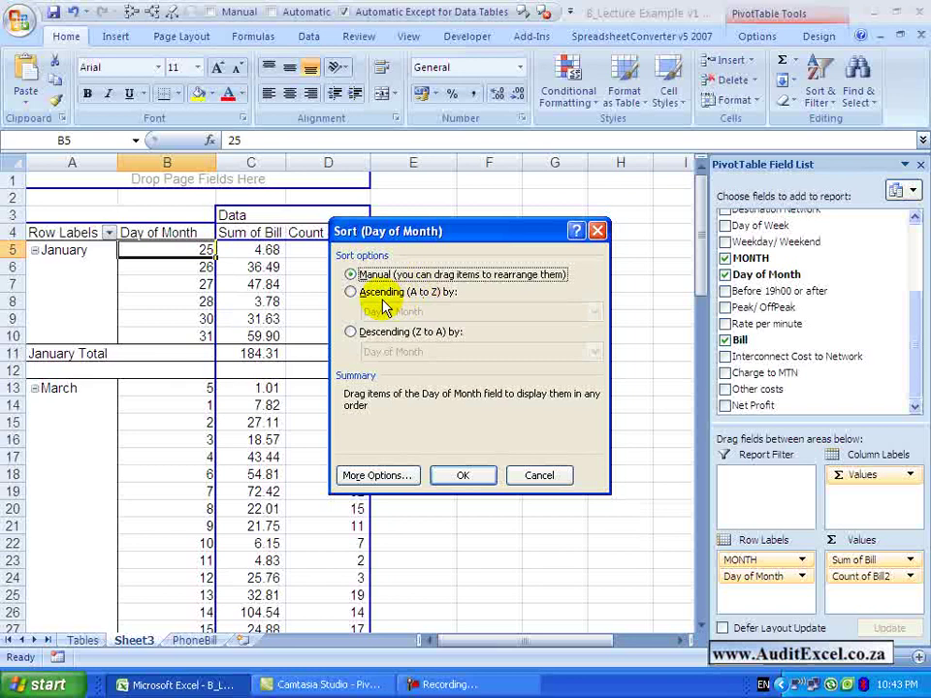
click(353, 332)
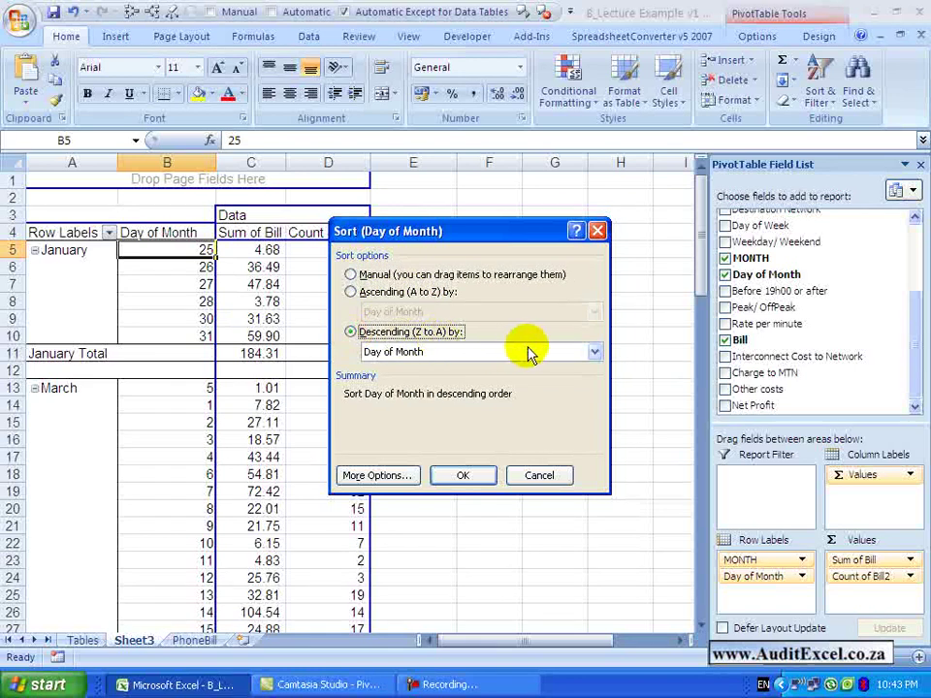
drag(456, 230, 531, 180)
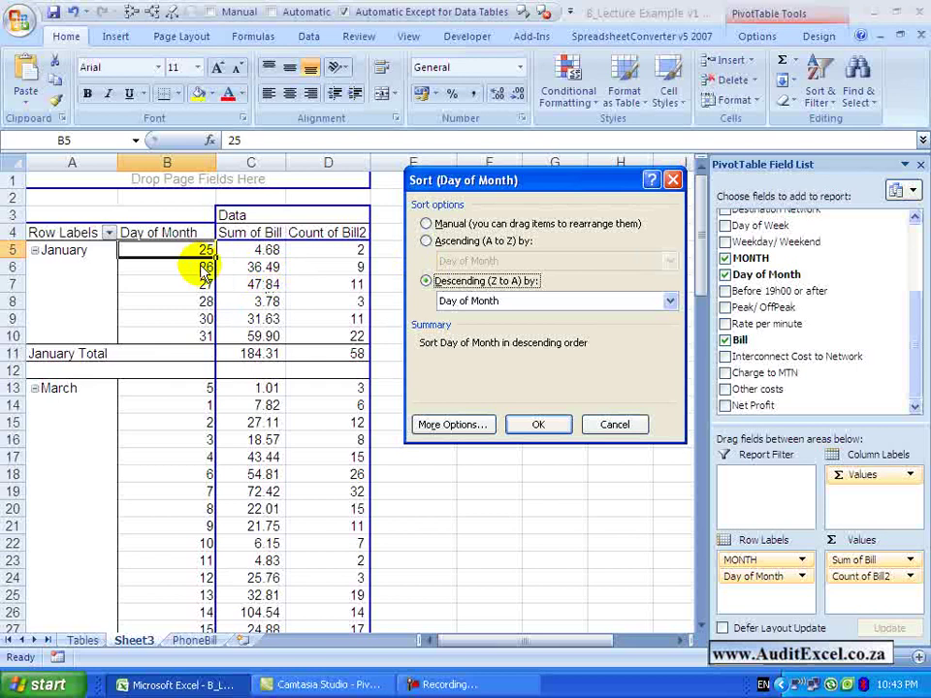
click(558, 302)
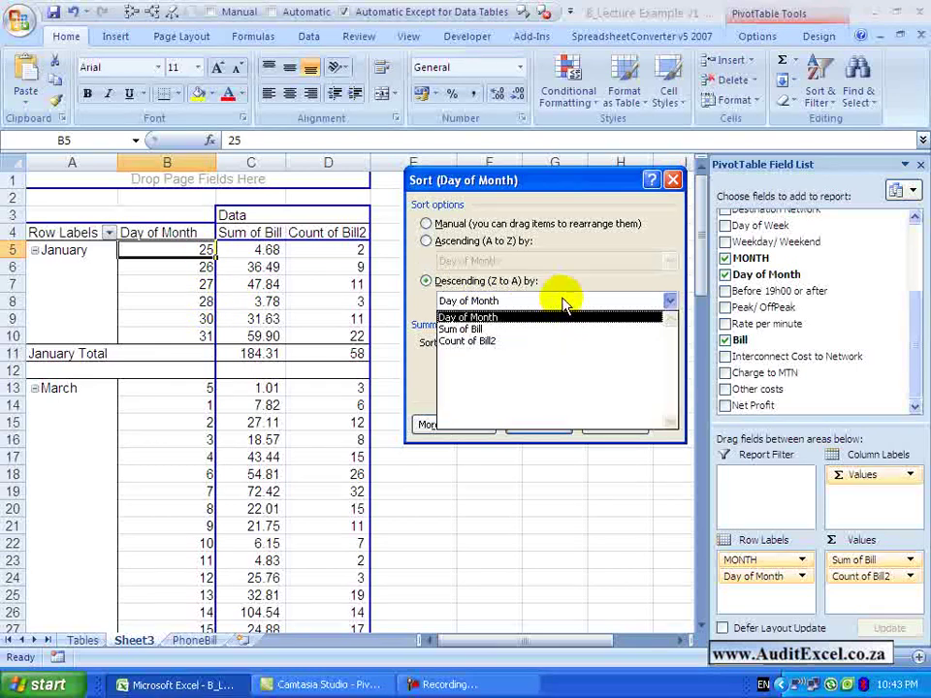
click(537, 342)
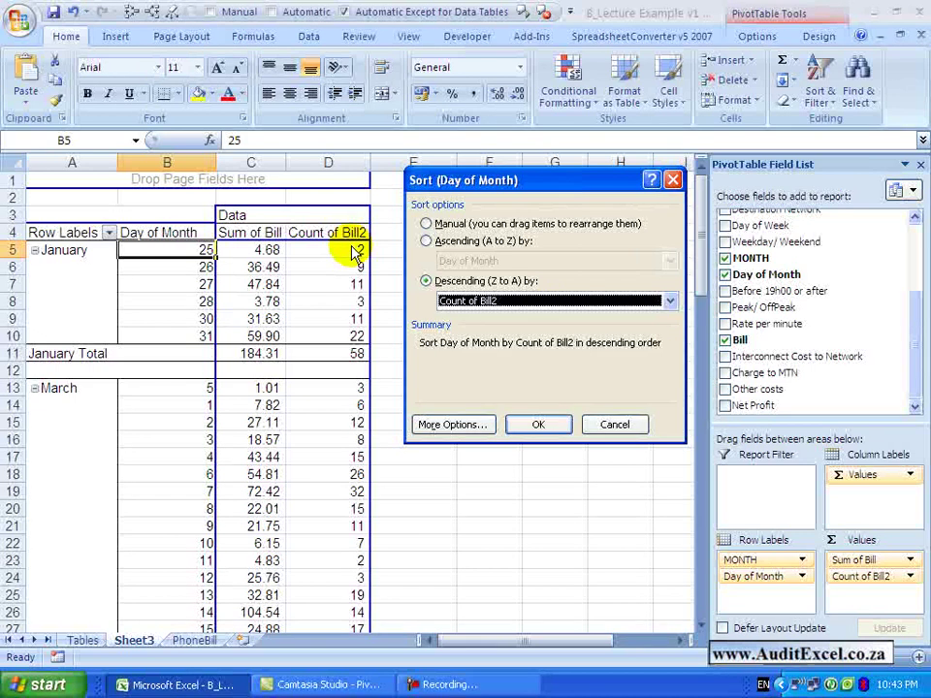
key(Return)
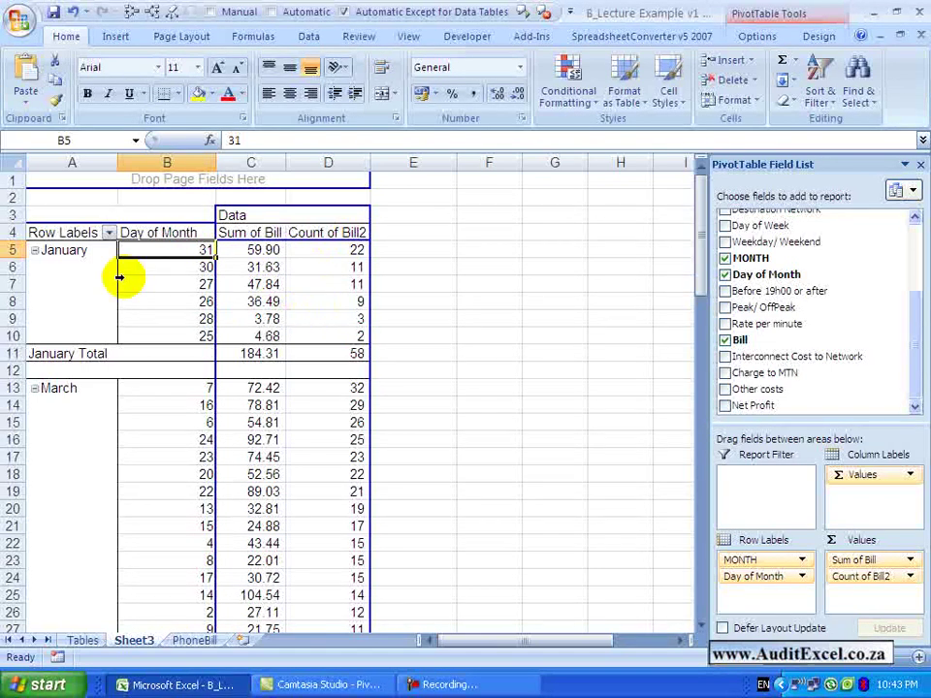
- Collapse January's day details to its month row and expand them again
key(Left)
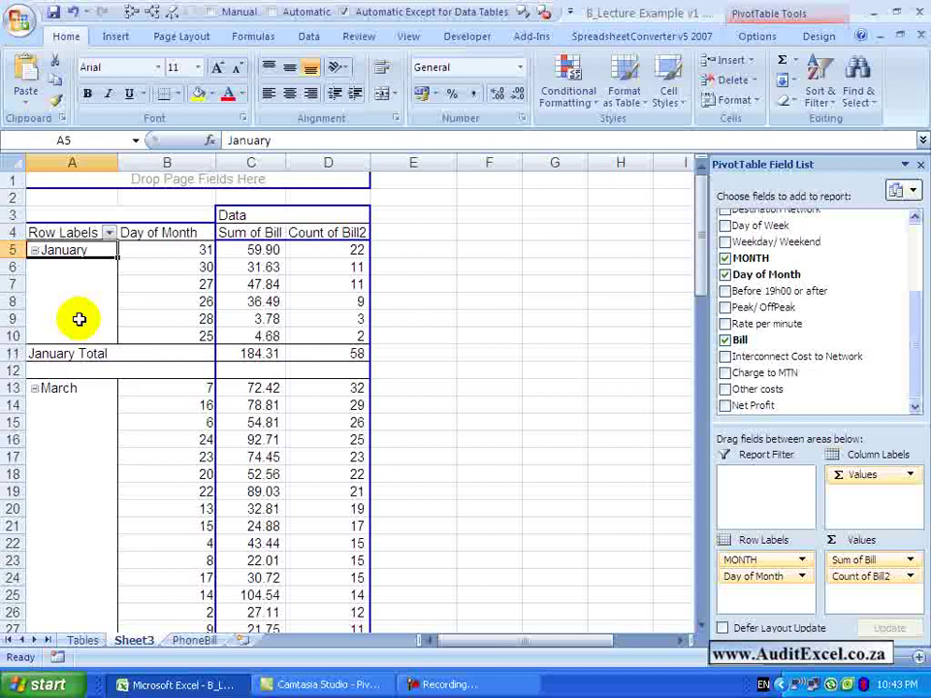
click(34, 250)
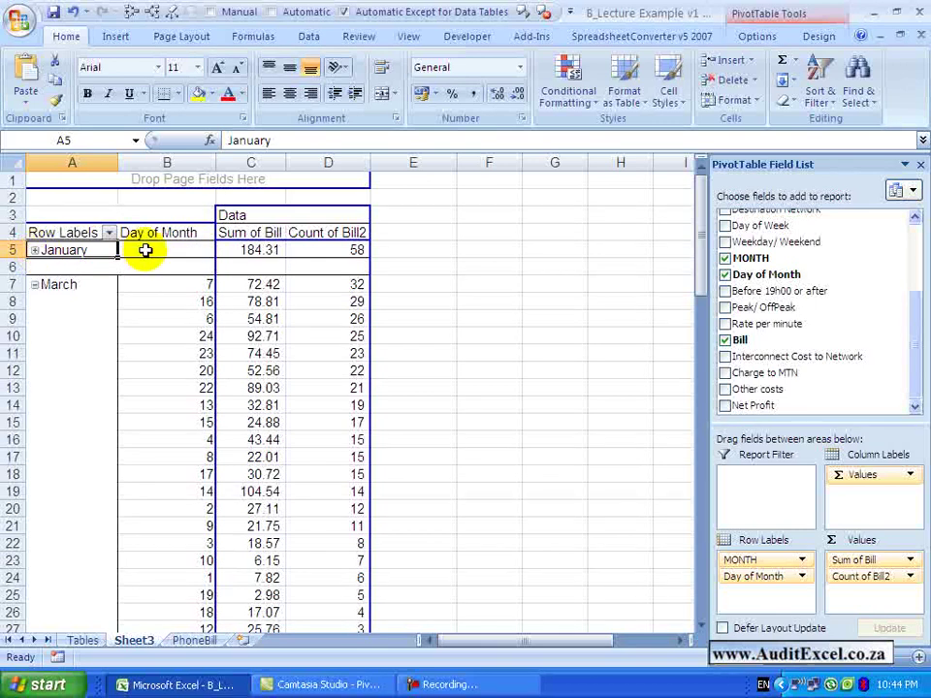
click(34, 250)
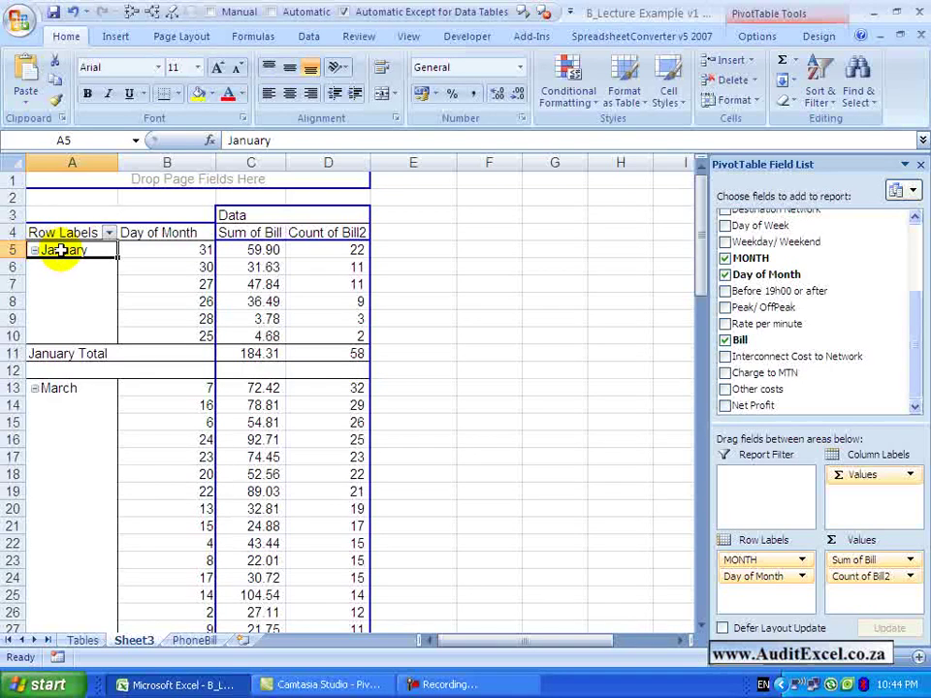
- Collapse the entire MONTH field so that every month's day rows are hidden
right_click(60, 251)
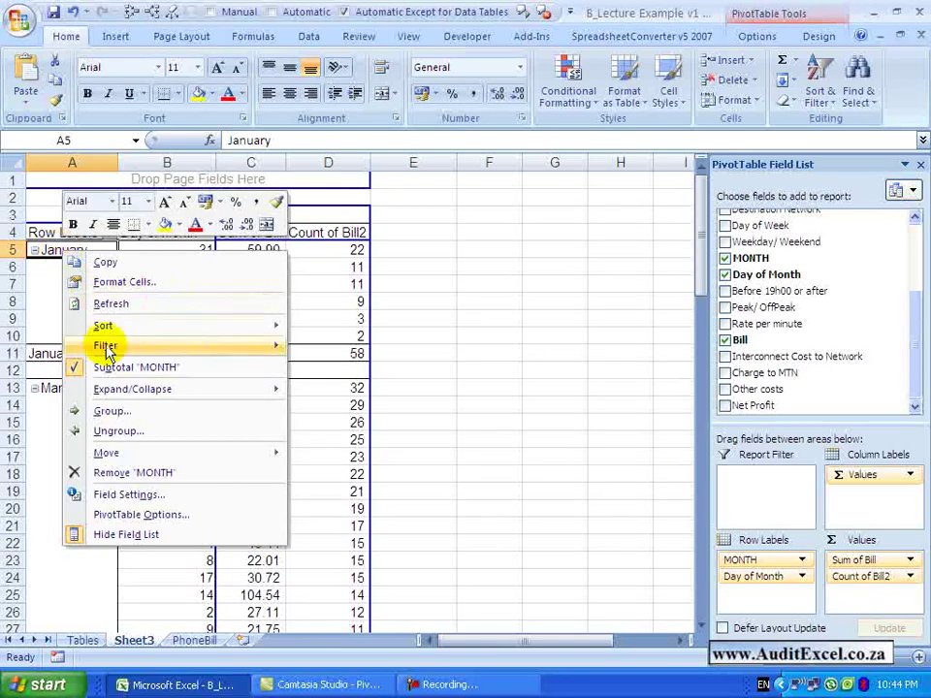
mouse_move(125, 387)
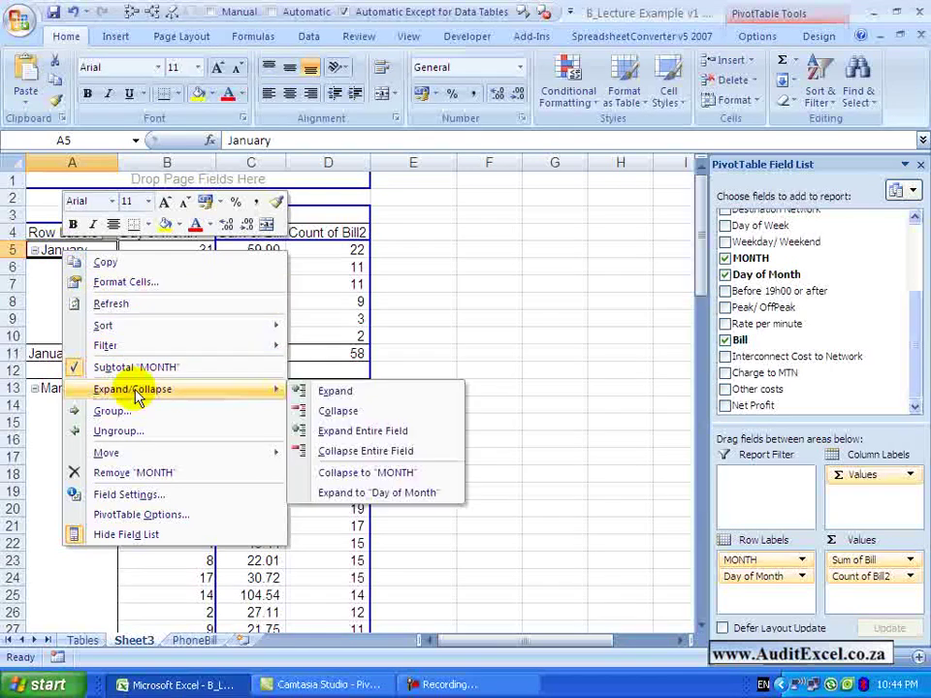
click(342, 453)
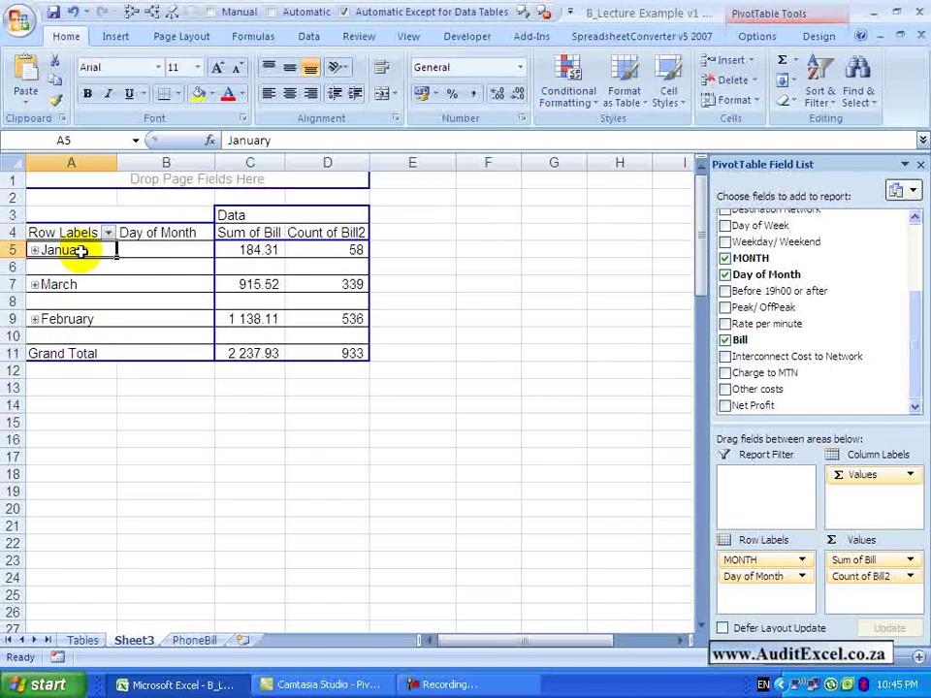
- Expand the entire MONTH field to show the day rows under every month
right_click(77, 251)
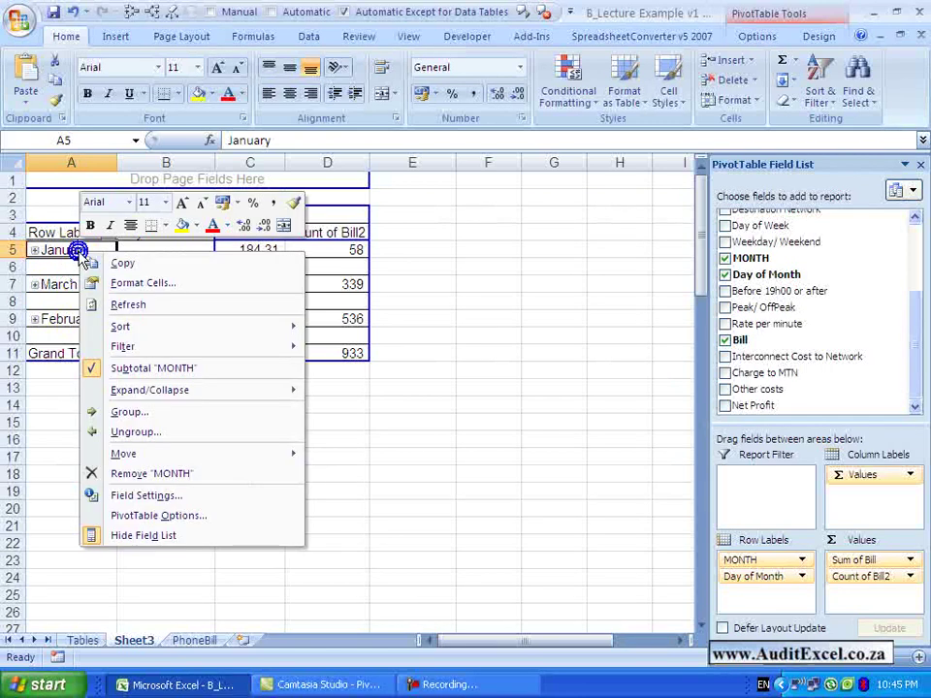
mouse_move(243, 392)
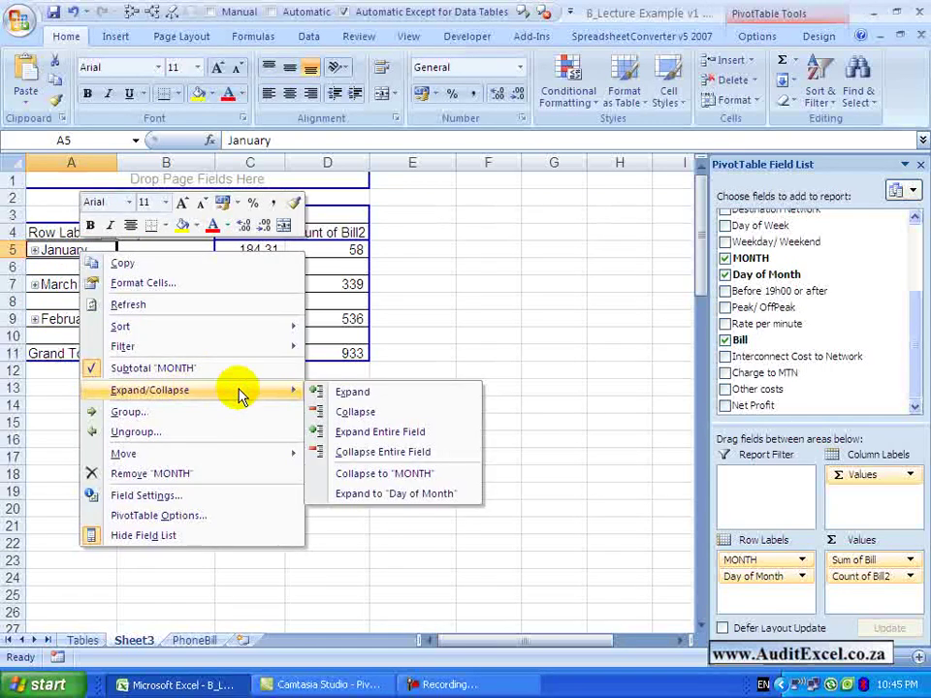
click(349, 432)
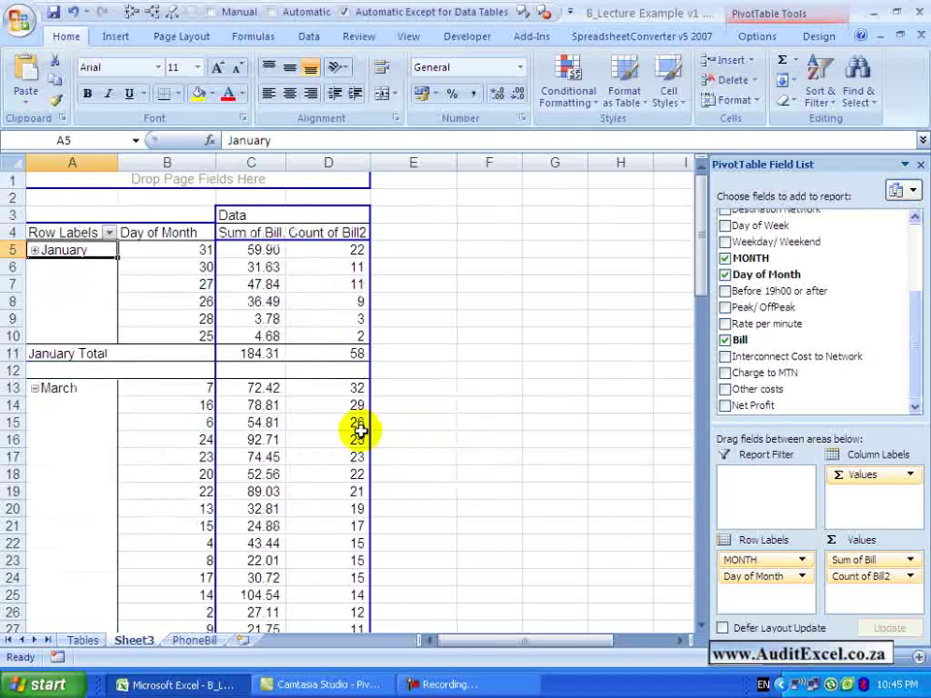